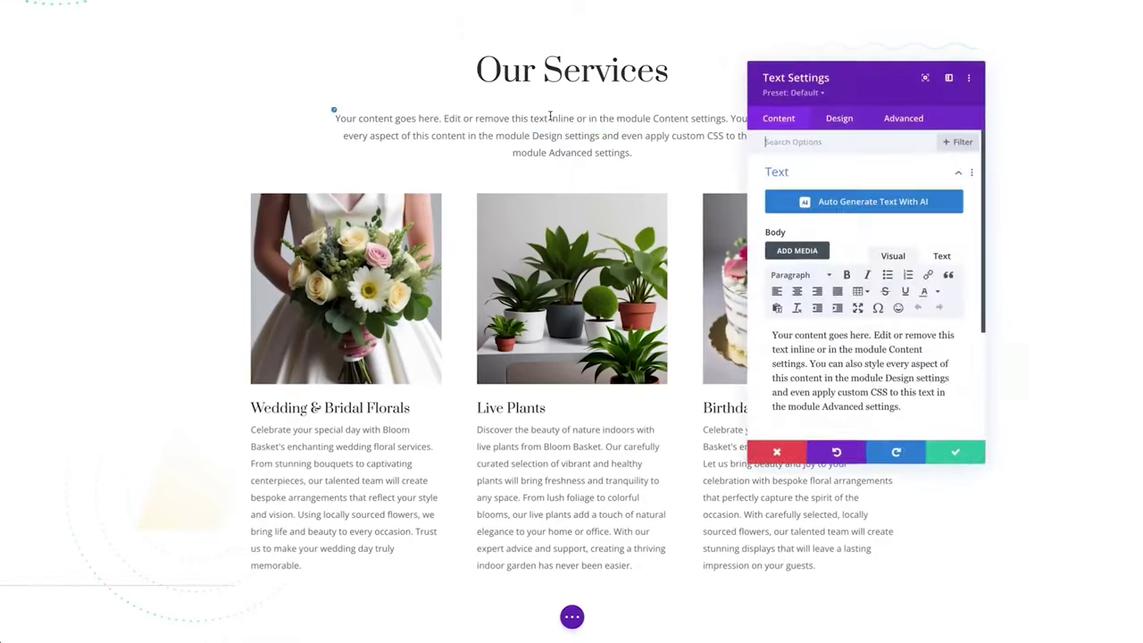
- Generate a body paragraph with AI from the prompt "Describe our range of floral services", using this page's content as context
{"action": "left_click", "coordinate": [935, 324]}
{"action": "left_click", "coordinate": [957, 341]}
{"action": "left_click", "coordinate": [649, 325]}
{"action": "type", "text": "Describe our range of floral services"}
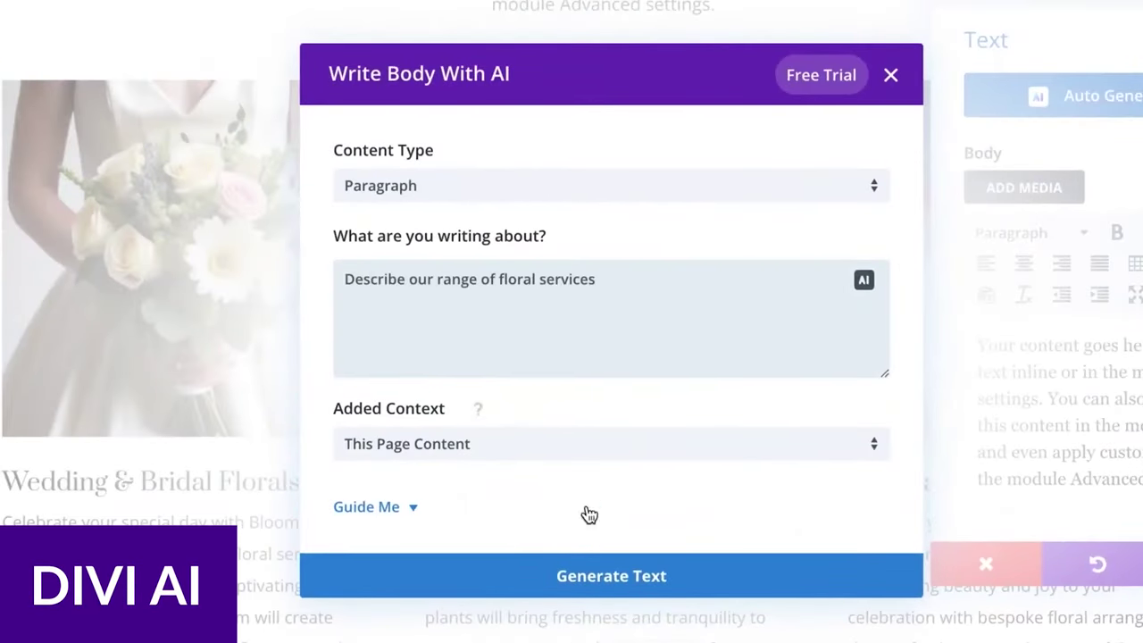
{"action": "left_click", "coordinate": [577, 572]}
- Regenerate the body text with the refinement Target the keyword "San Francisco floral services" and apply a further AI improvement
{"action": "type", "text": "Target the keyword"}
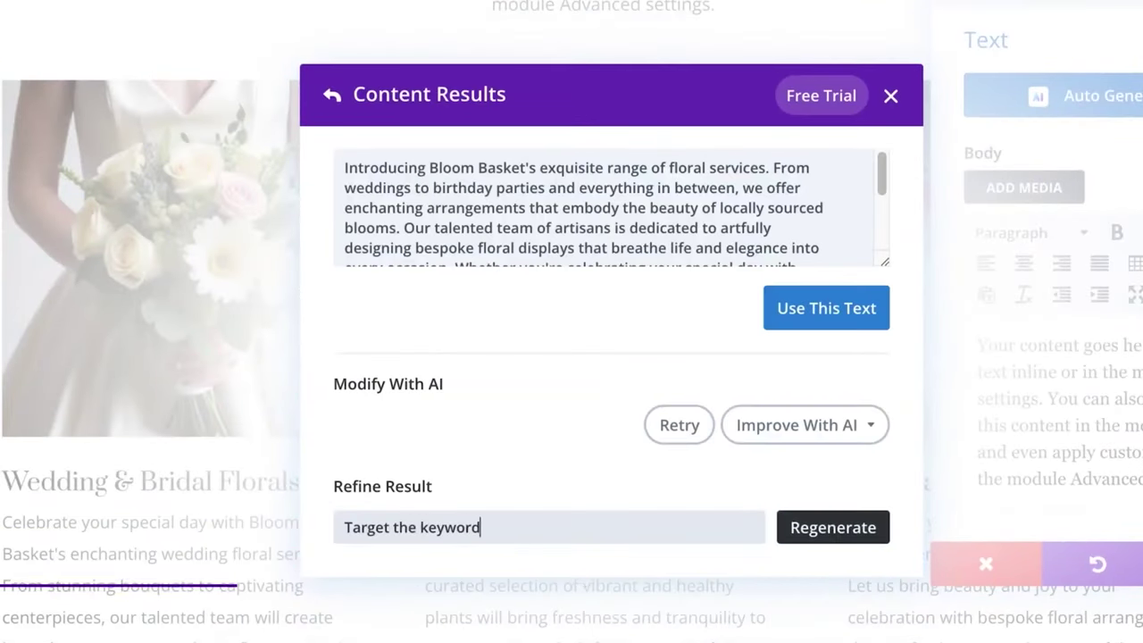
{"action": "type", "text": " \"San Francisco floral services"}
{"action": "left_click", "coordinate": [827, 534]}
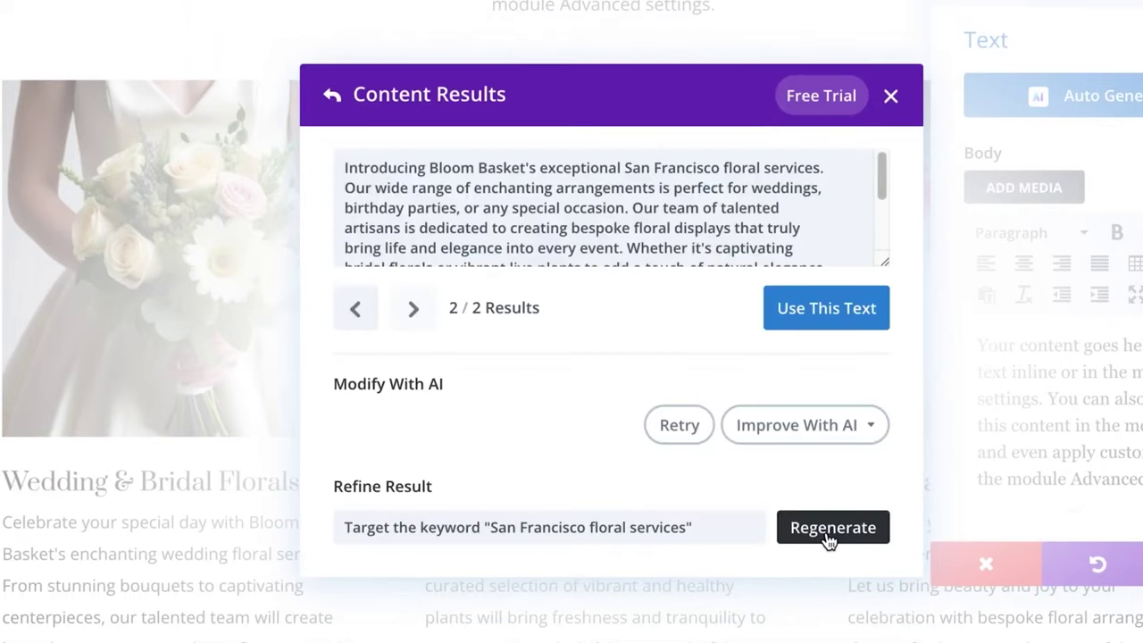
{"action": "left_click", "coordinate": [831, 427]}
{"action": "left_click", "coordinate": [773, 581]}
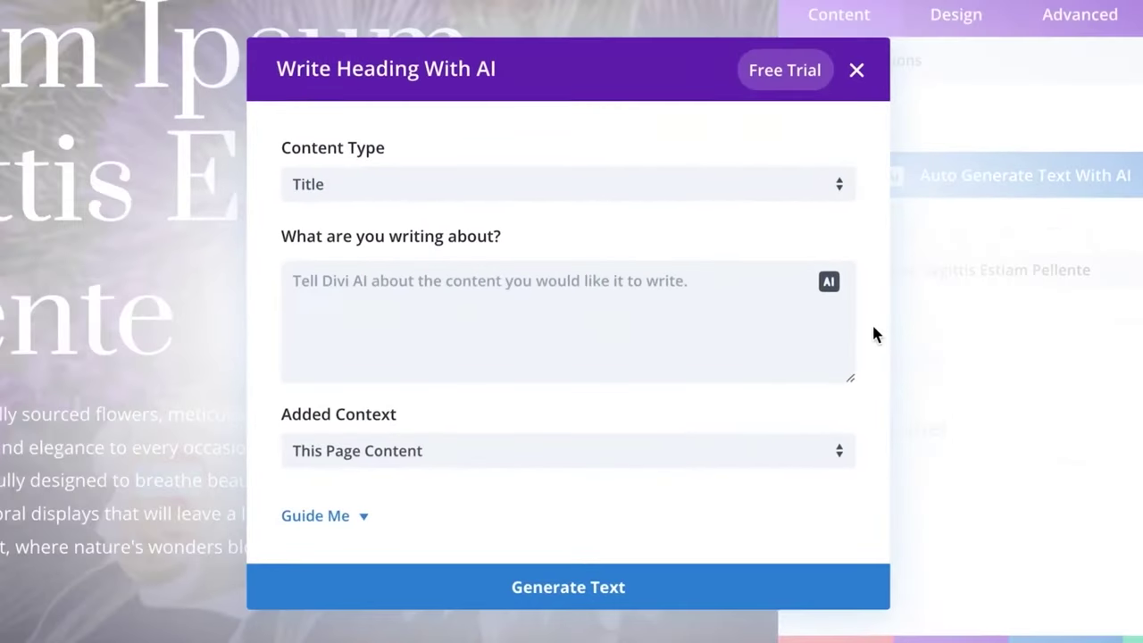
- Generate a heading with AI from "A compelling title for my website's homepage" and use the resulting text
{"action": "left_click", "coordinate": [694, 318]}
{"action": "type", "text": "A compelling title for my website's homepage"}
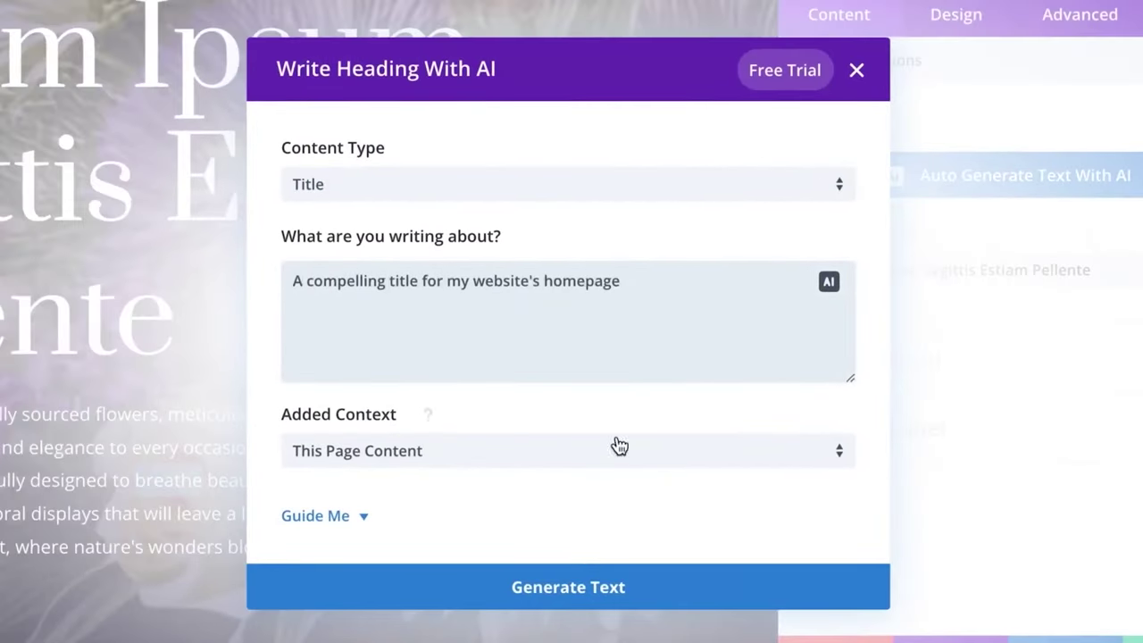
{"action": "left_click", "coordinate": [552, 586]}
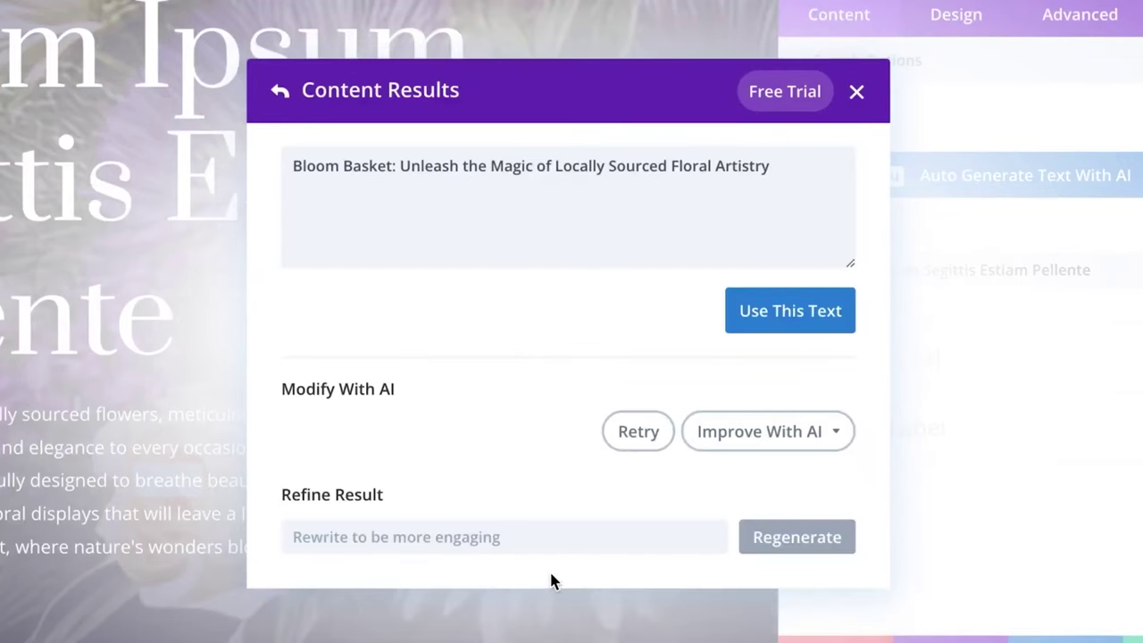
{"action": "left_click", "coordinate": [790, 310]}
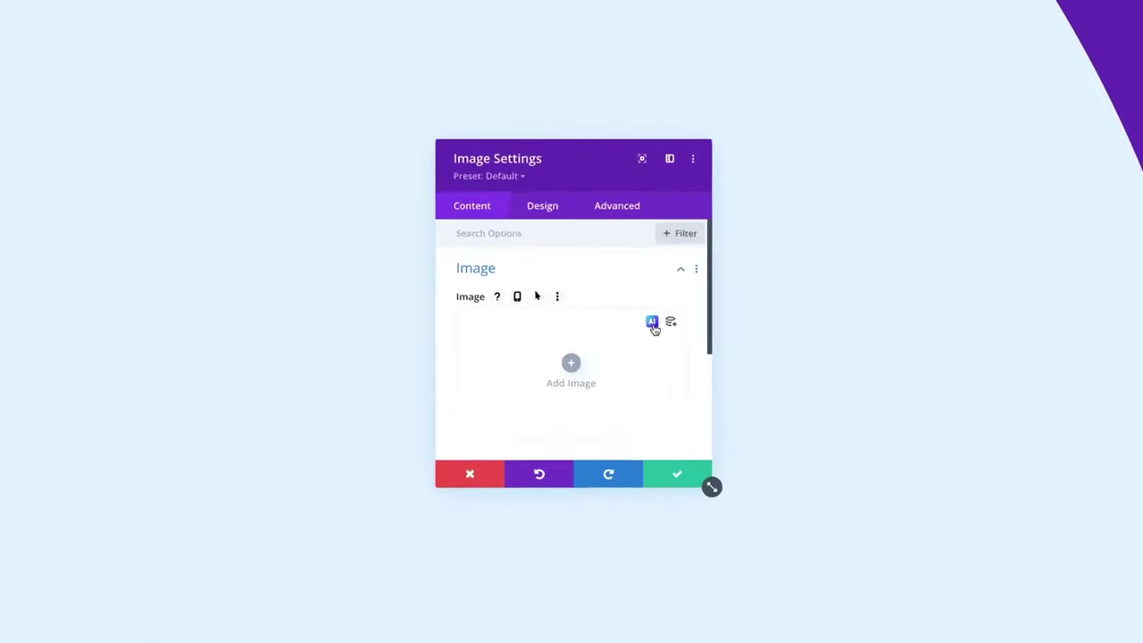
- Generate a square AI photo of "A spicy burger busting into flame with fiery heat and flavor, dark slate table, dark background"
{"action": "left_click", "coordinate": [653, 325]}
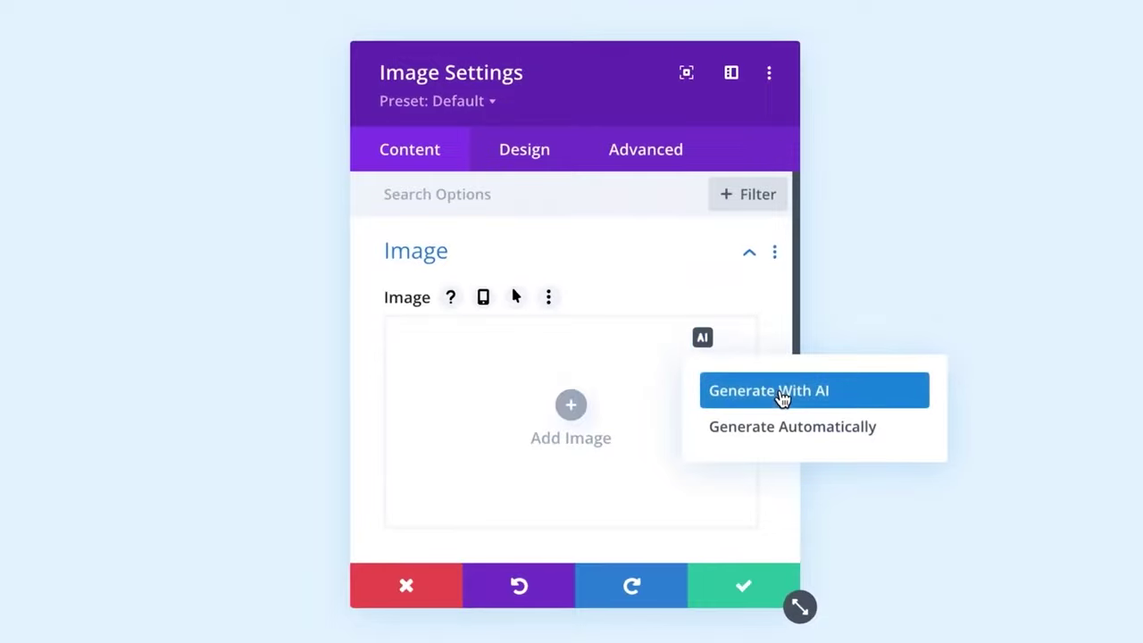
{"action": "left_click", "coordinate": [703, 364]}
{"action": "left_click", "coordinate": [589, 304]}
{"action": "type", "text": "A spicy burger busting into flame "}
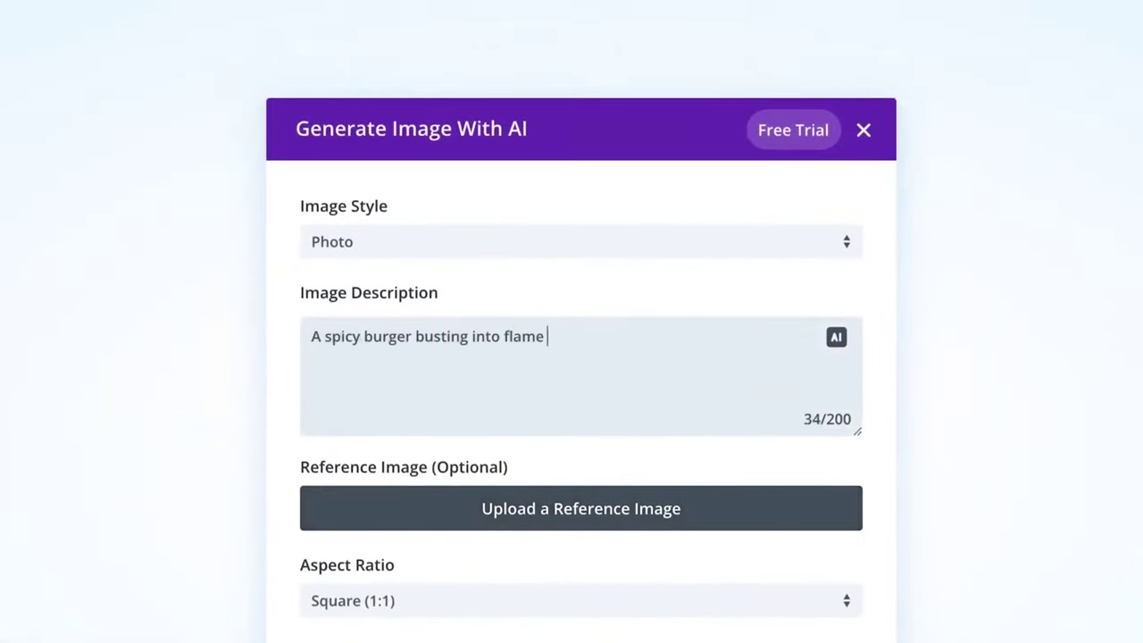
{"action": "type", "text": "with fiery heat and flavor, dark slate table, dark background"}
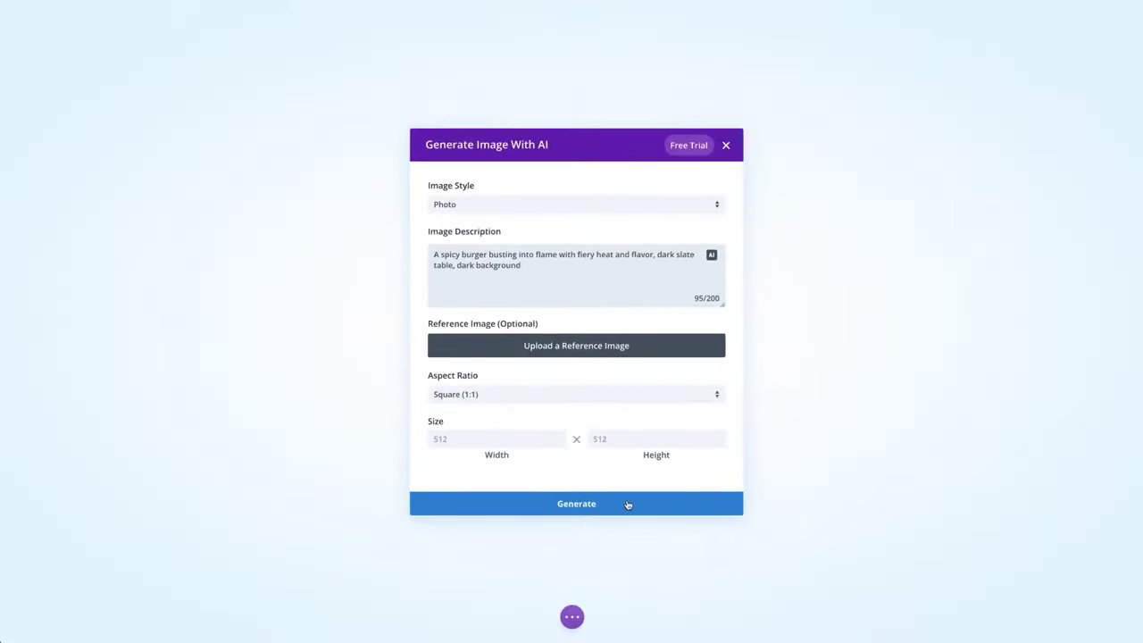
{"action": "left_click", "coordinate": [627, 502]}
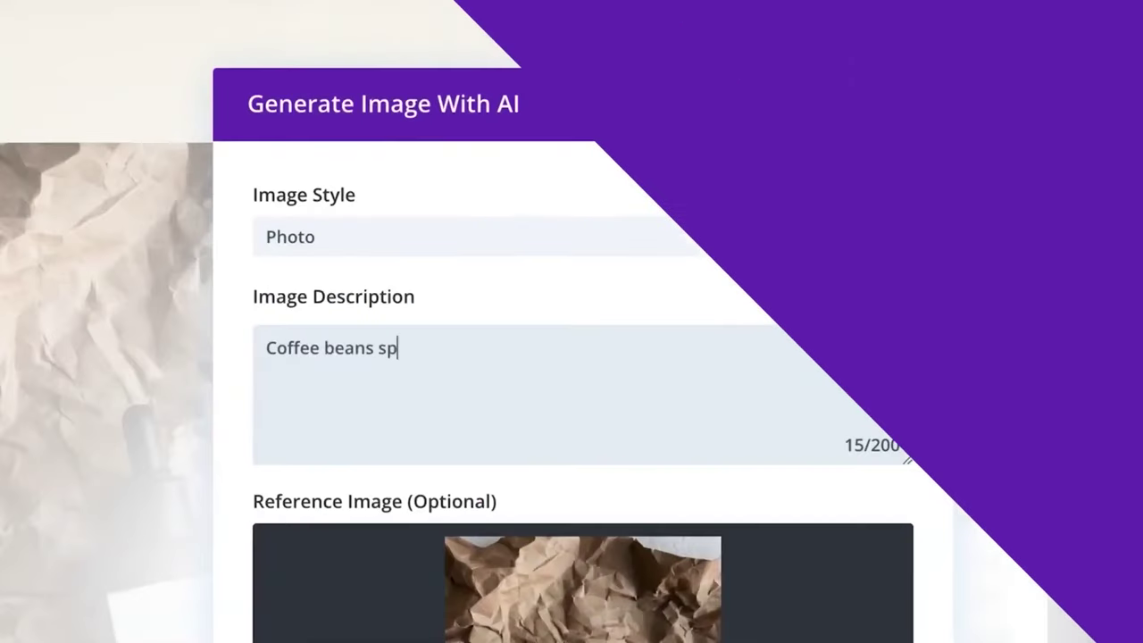
- Generate images of "Coffee beans spilling from a coffee cup on crinkled brown paper" from the reference image and use the third result
{"action": "type", "text": "illing from a coffee cup on crinkled brown paper"}
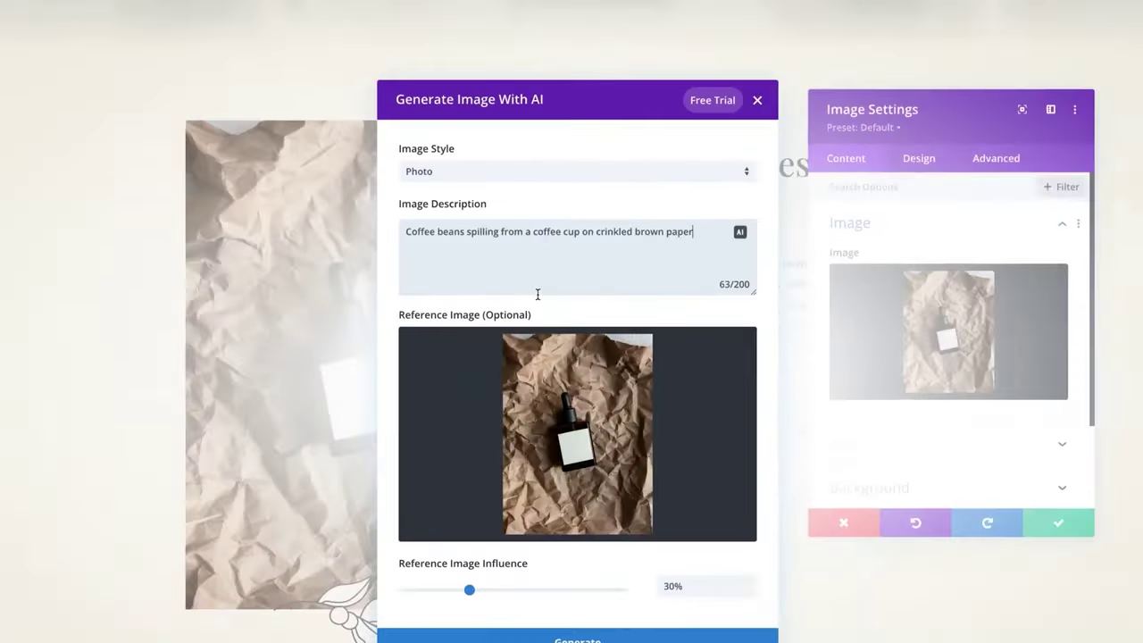
{"action": "left_click", "coordinate": [577, 640]}
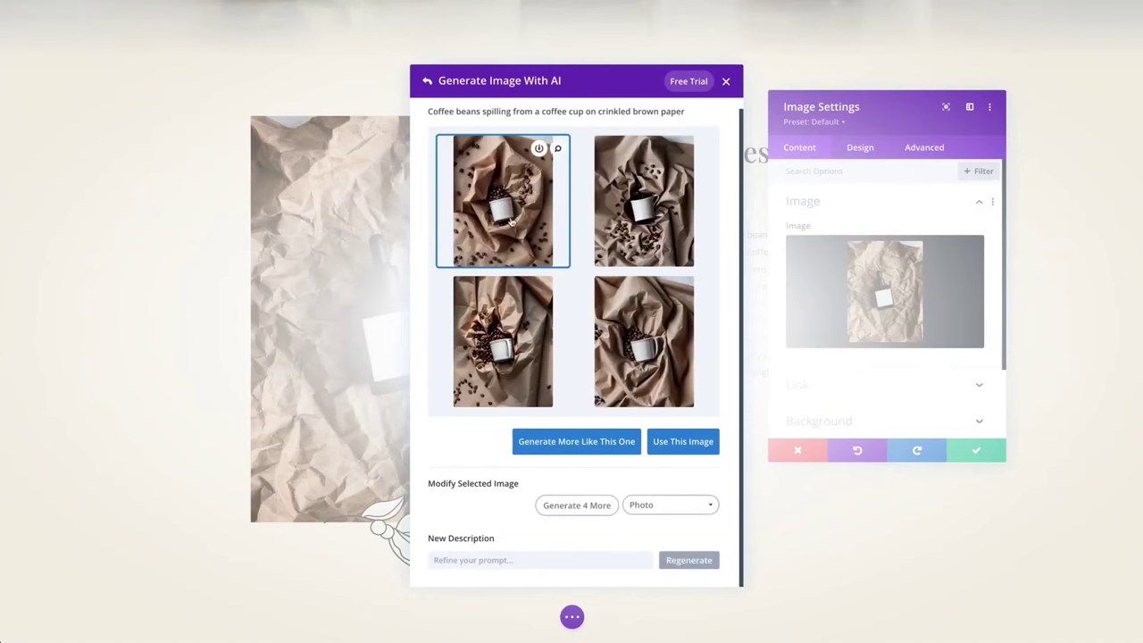
{"action": "left_click", "coordinate": [503, 342]}
{"action": "left_click", "coordinate": [683, 441]}
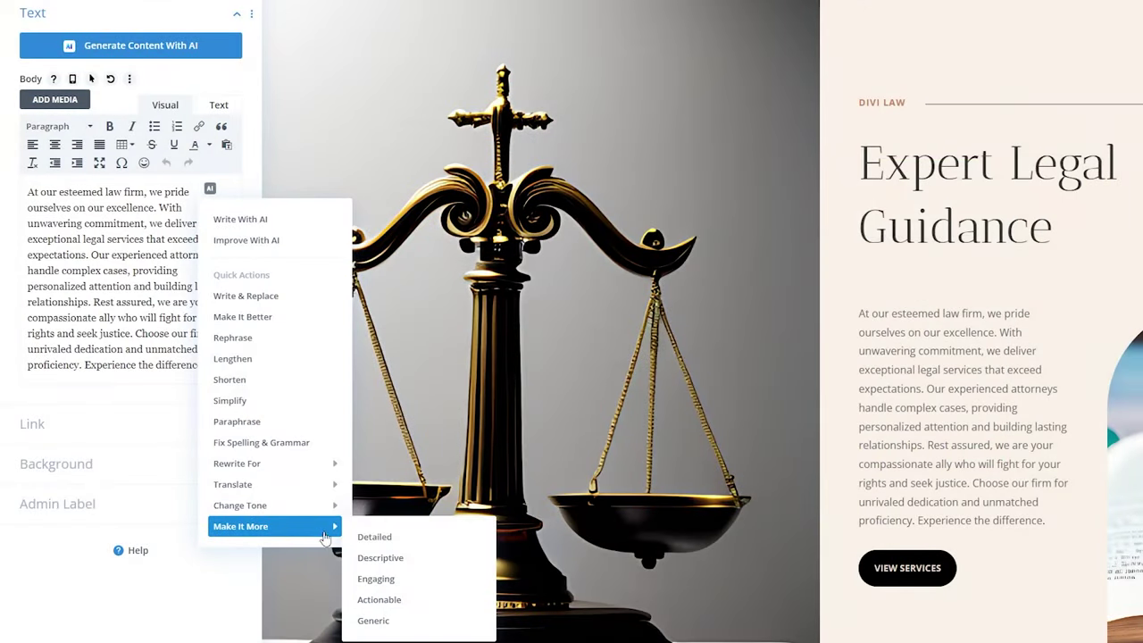
- Make the law firm's body text more detailed with AI, use the result, and request a shortened version
{"action": "left_click", "coordinate": [416, 538]}
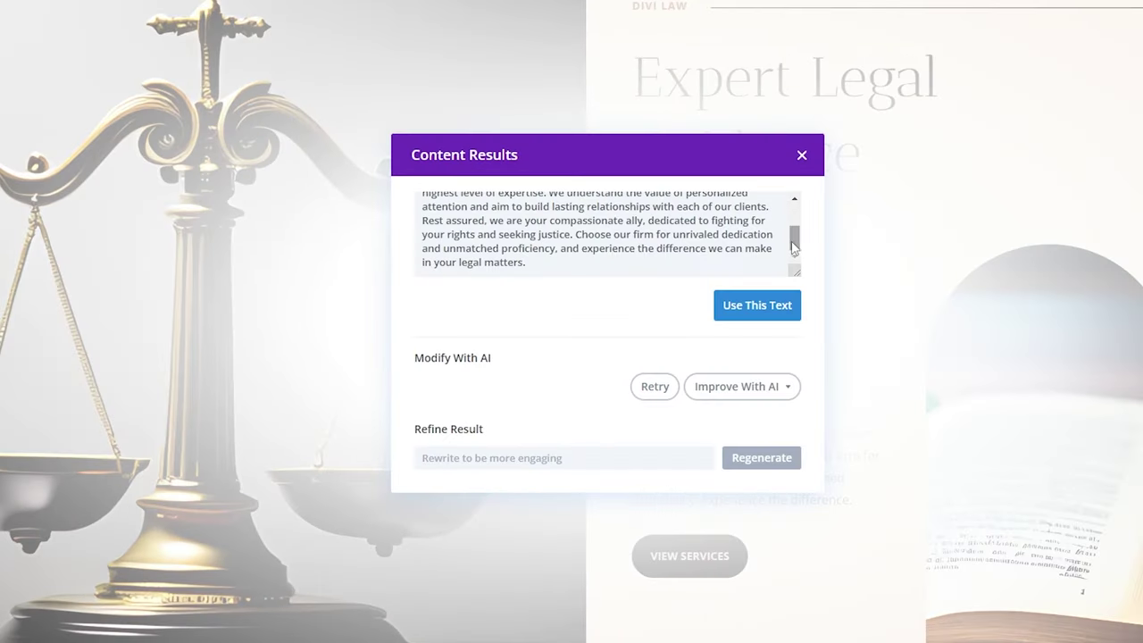
{"action": "scroll", "coordinate": [993, 325], "scroll_direction": "down", "scroll_amount": 2}
{"action": "left_click", "coordinate": [750, 308]}
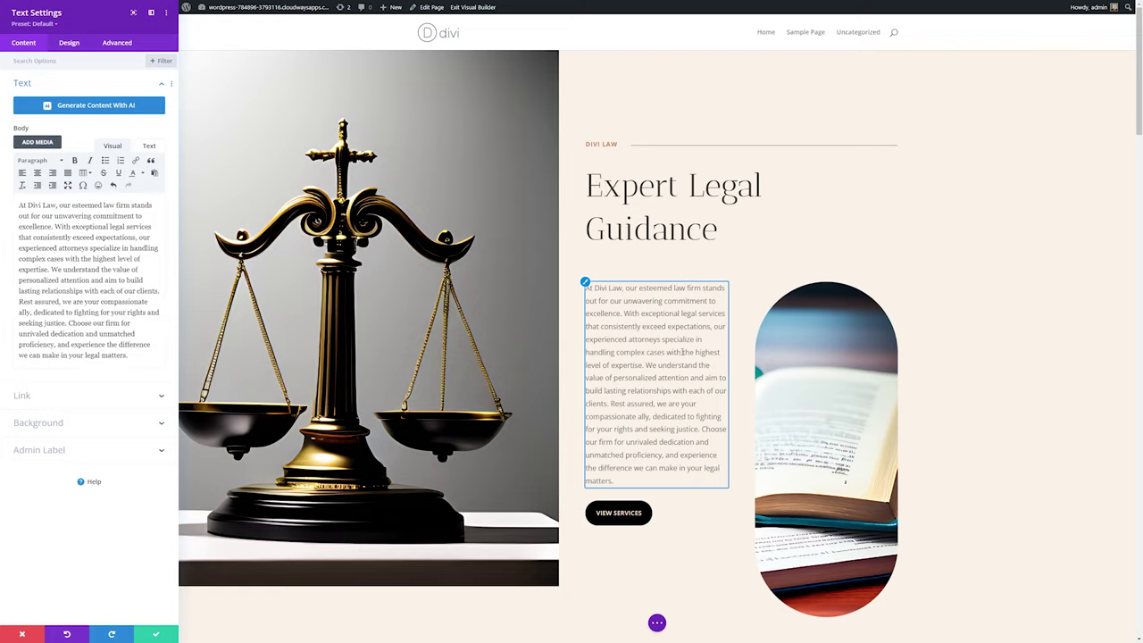
{"action": "left_click", "coordinate": [142, 204]}
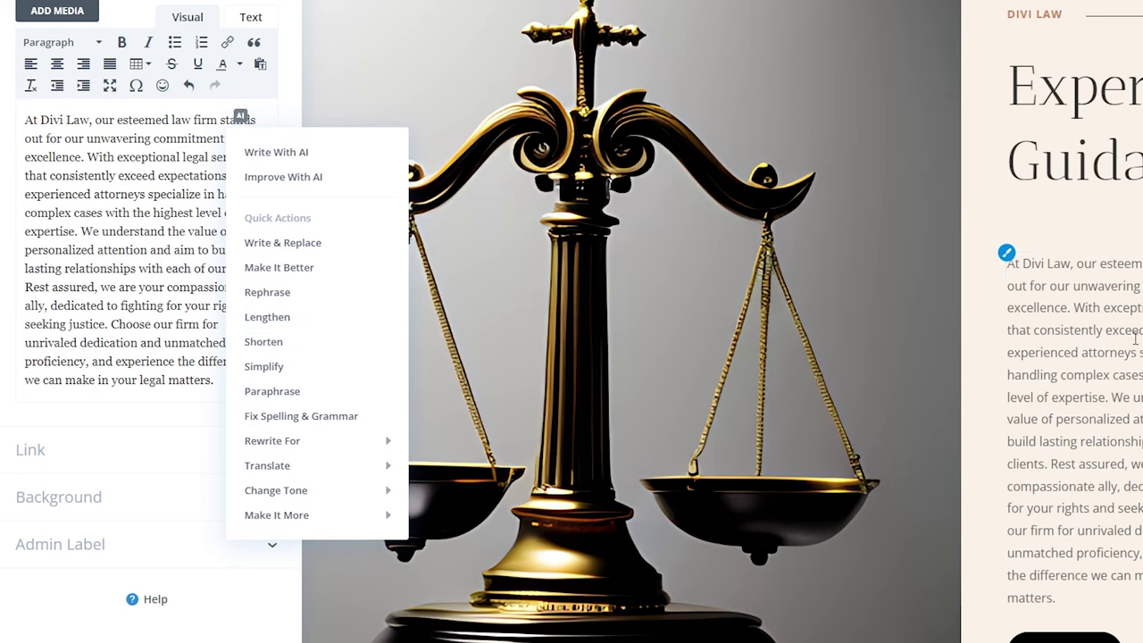
{"action": "left_click", "coordinate": [281, 342]}
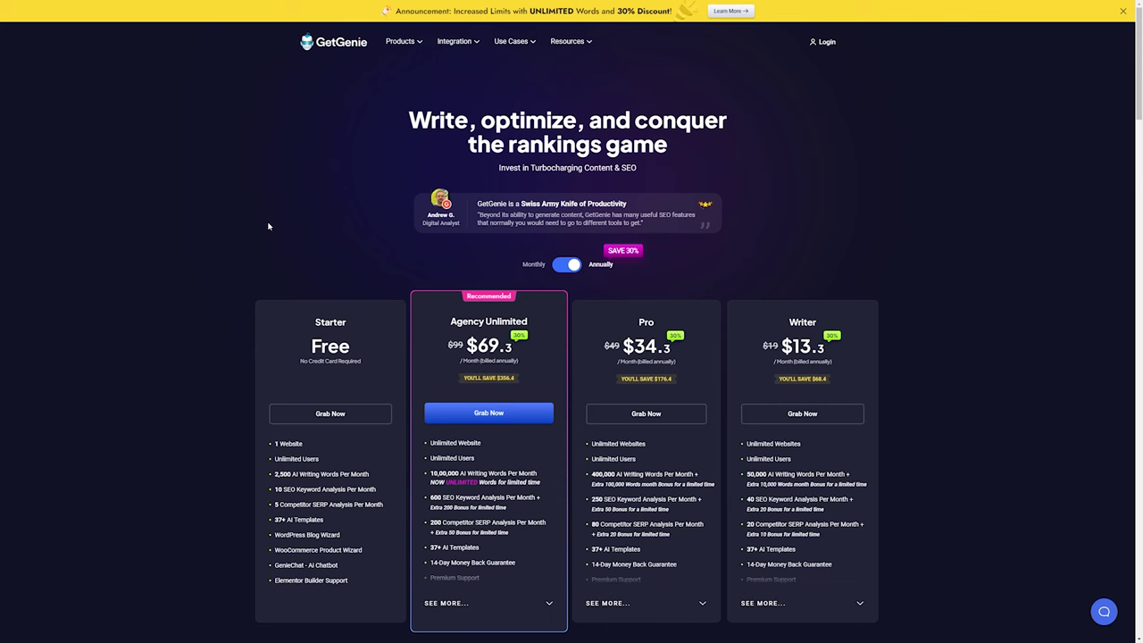
{"action": "scroll", "coordinate": [277, 227], "scroll_direction": "down", "scroll_amount": 3}
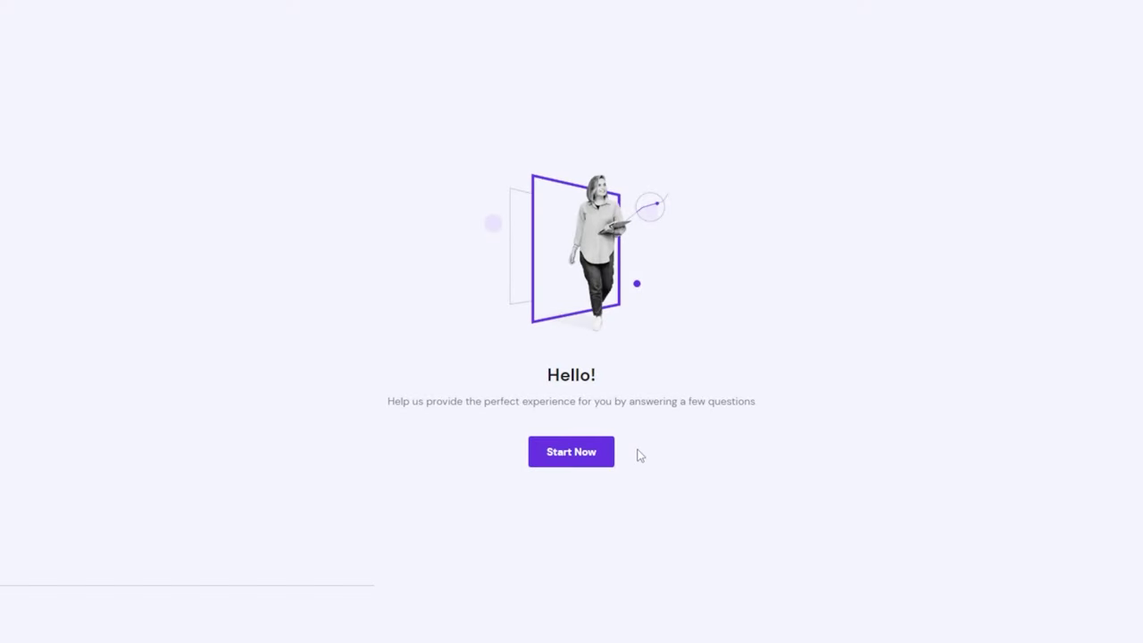
- Set up a new Hostinger website using Hostinger Builder with AI and a free temporary domain
{"action": "left_click", "coordinate": [589, 457]}
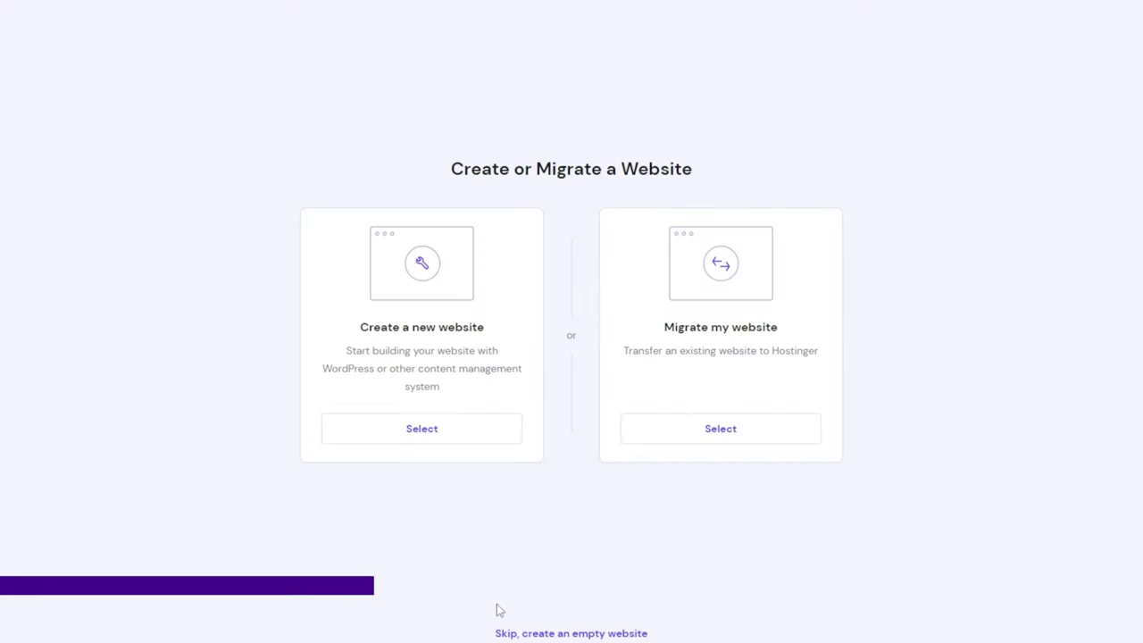
{"action": "left_click", "coordinate": [426, 438]}
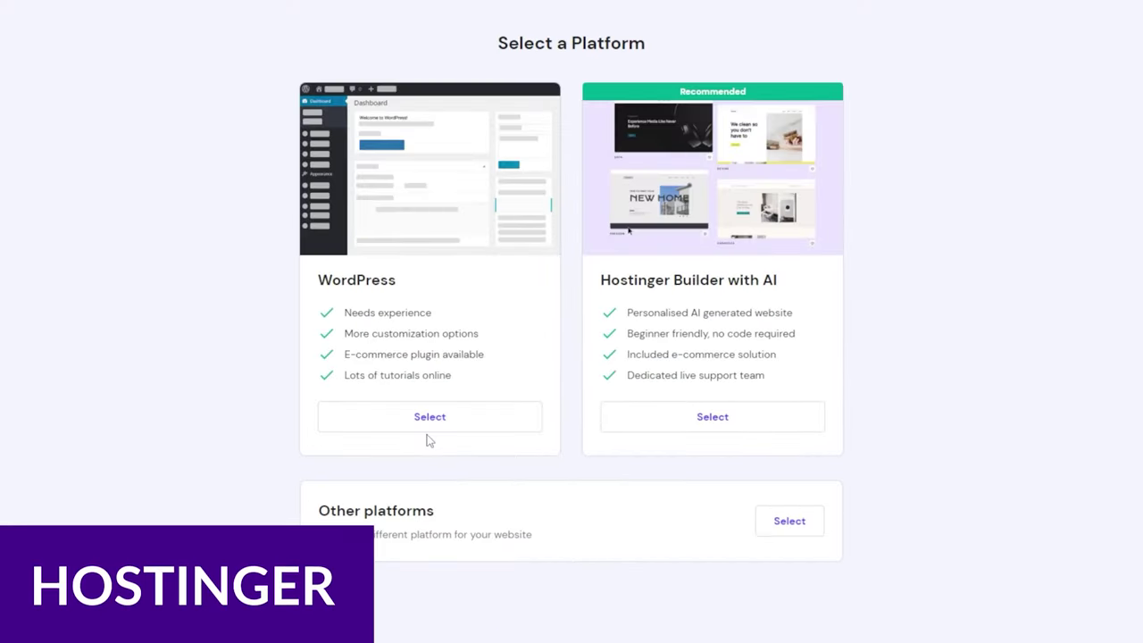
{"action": "left_click", "coordinate": [734, 426]}
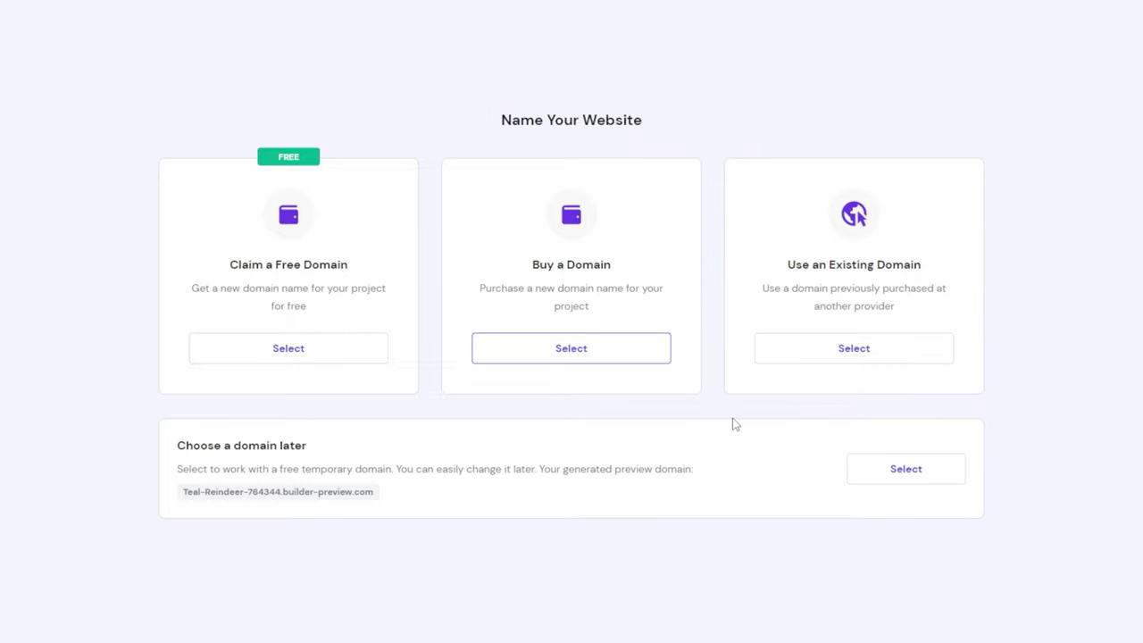
{"action": "left_click", "coordinate": [906, 485]}
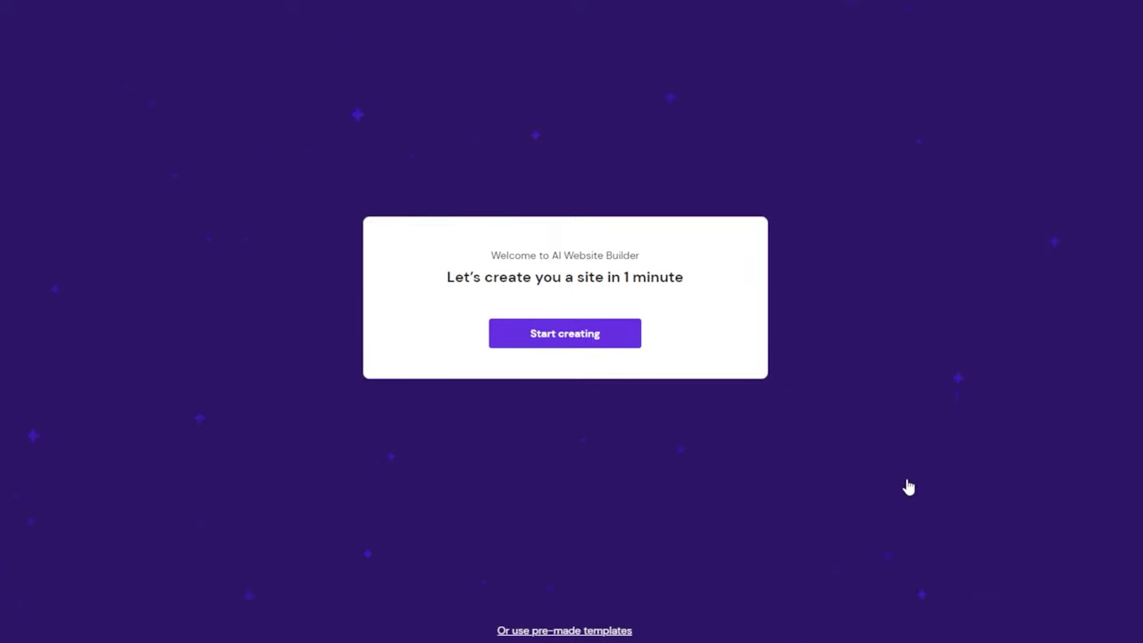
- Describe the business as a restaurant serving authentic, hand-tossed pizzas with the freshest ingredients, classic toppings and unique flavor combinations, and submit the description
{"action": "left_click", "coordinate": [604, 340]}
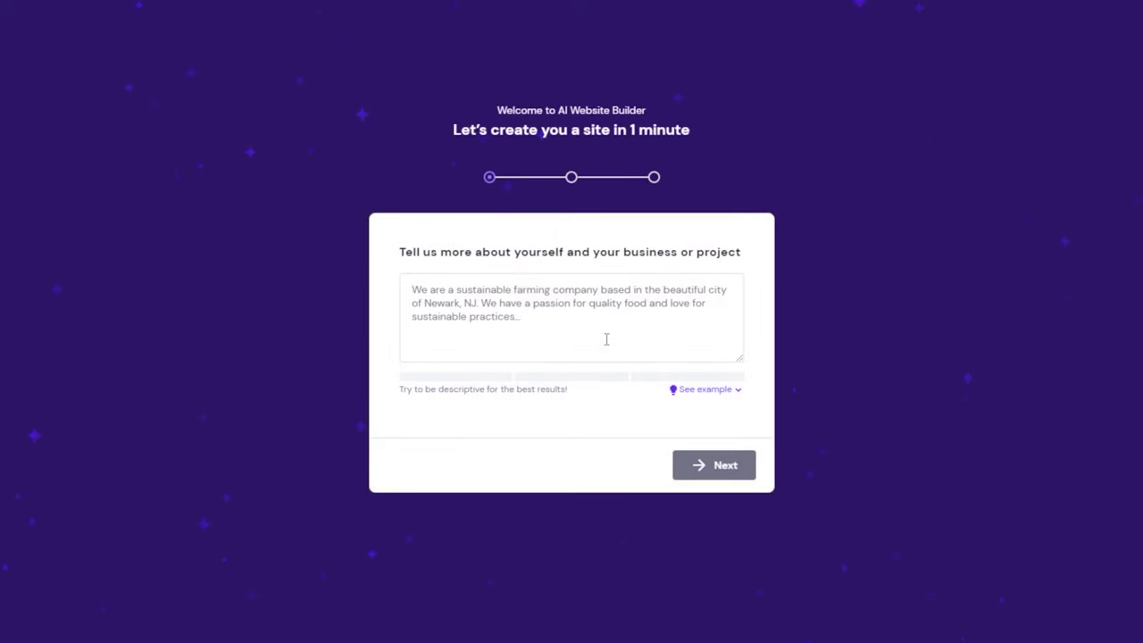
{"action": "type", "text": "Our"}
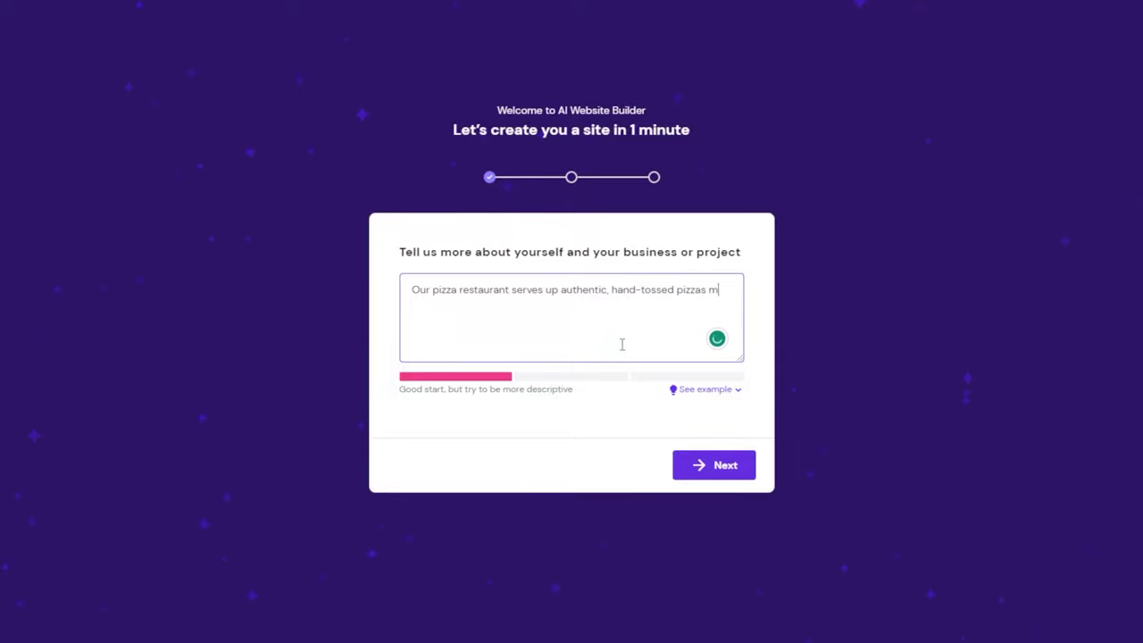
{"action": "type", "text": "e with the freshest ingredients. With a menu featuring classic toppings and unique flavor combinations, there's something for everyone at our pizzeria."}
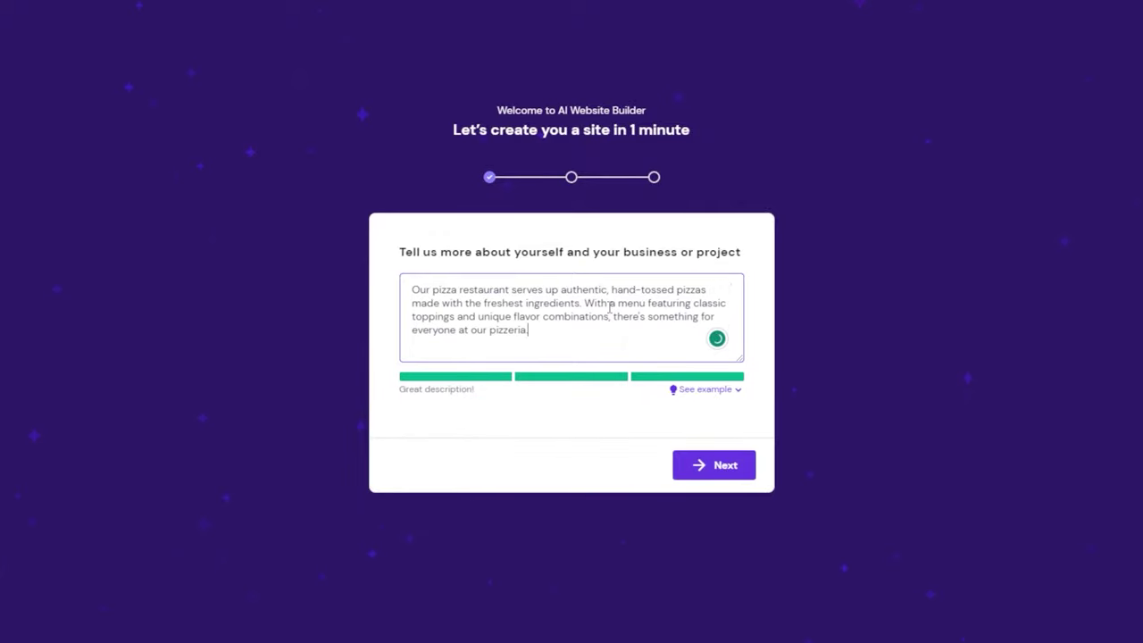
{"action": "left_click", "coordinate": [701, 471]}
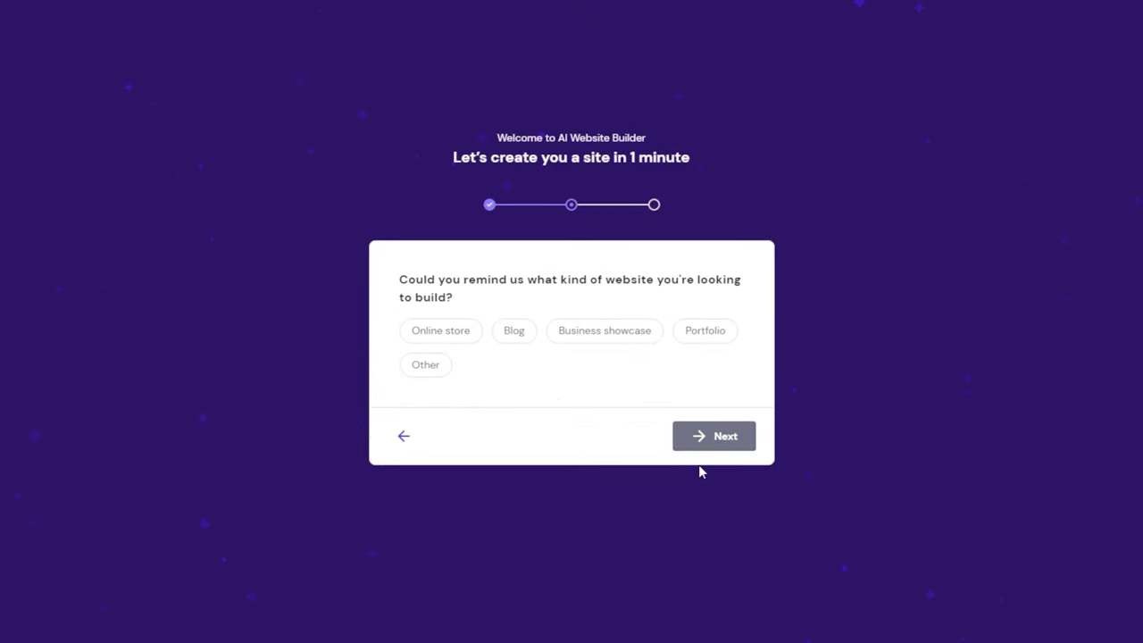
- Set the website type to Online store, enter the brand name "Tasty Pizza", and create the website
{"action": "left_click", "coordinate": [478, 347]}
{"action": "left_click", "coordinate": [720, 444]}
{"action": "type", "text": "Tasty Pizza"}
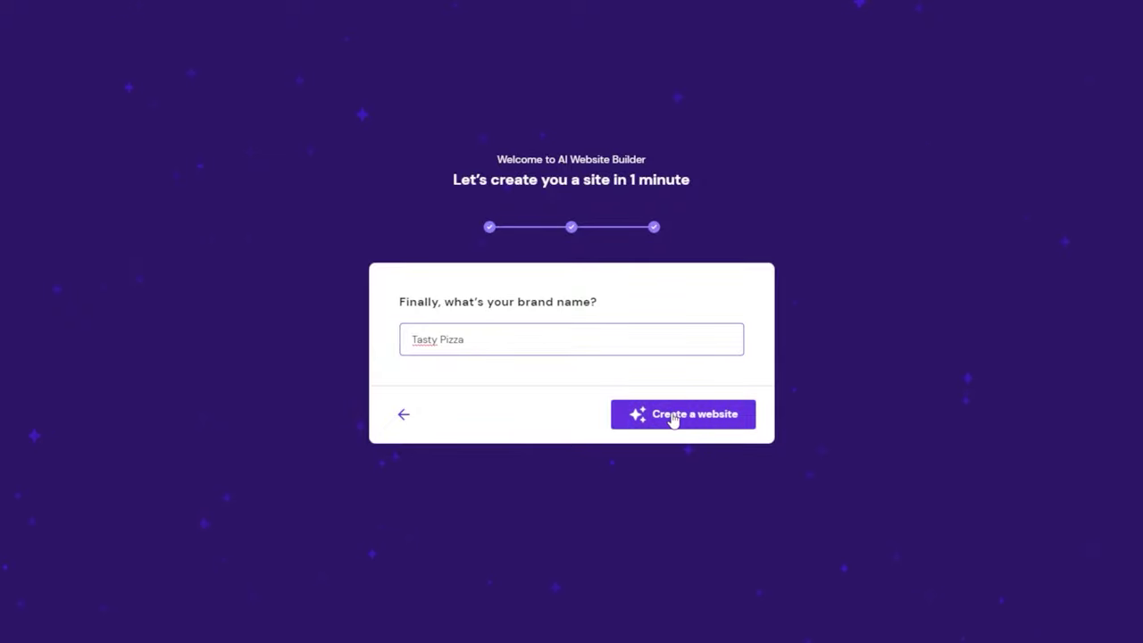
{"action": "left_click", "coordinate": [672, 415]}
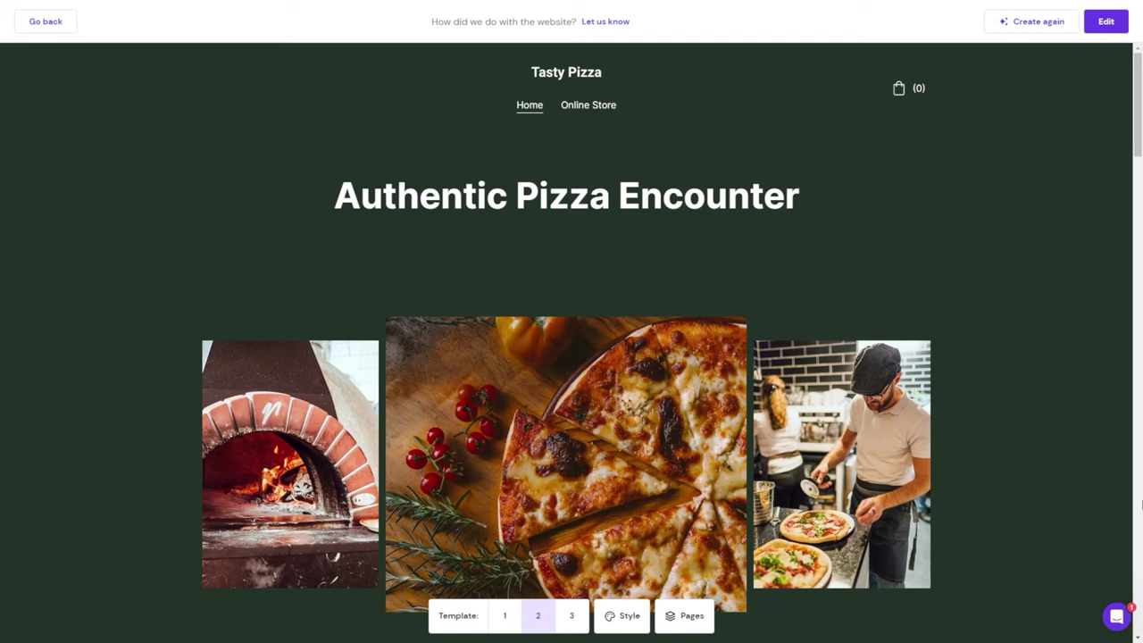
- Open the generated pizza site in the editor and view the text formatting options of its main heading
{"action": "left_click", "coordinate": [1112, 34]}
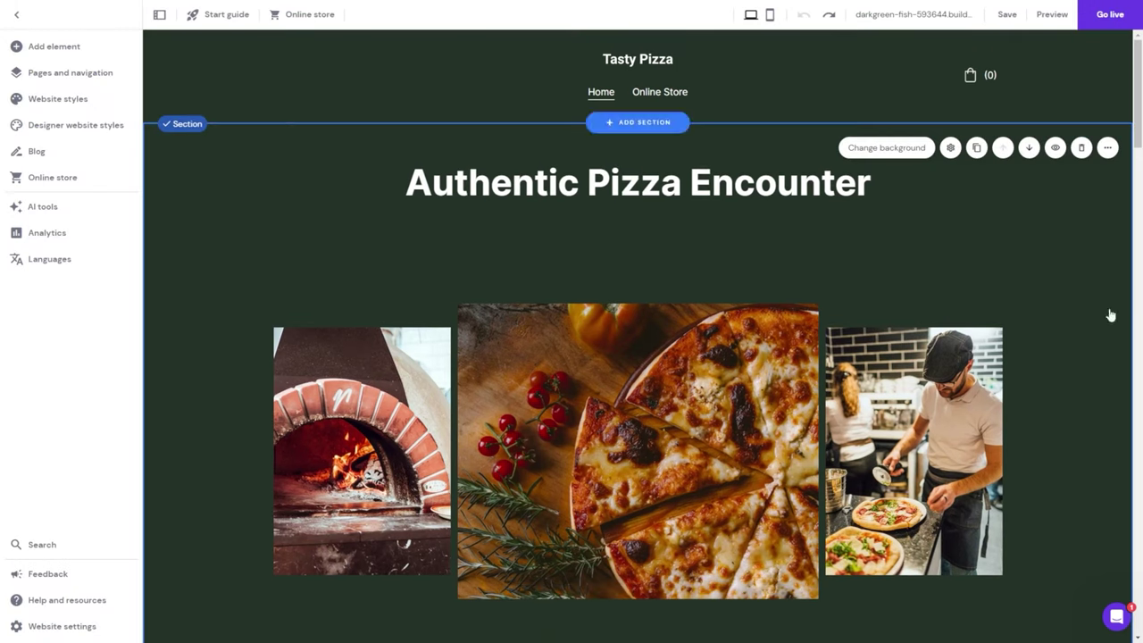
{"action": "left_click", "coordinate": [653, 199]}
{"action": "left_click", "coordinate": [399, 148]}
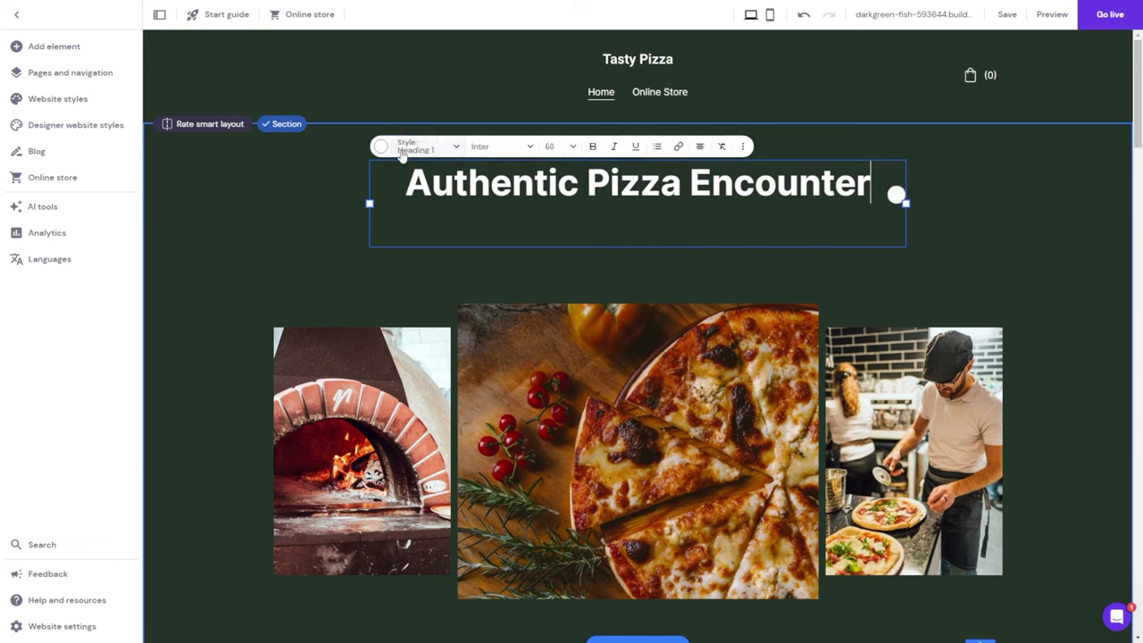
{"action": "left_click", "coordinate": [972, 261]}
- Generate new text for the main heading with AI Assist, asking it to write about delicious pizza
{"action": "left_click", "coordinate": [602, 199]}
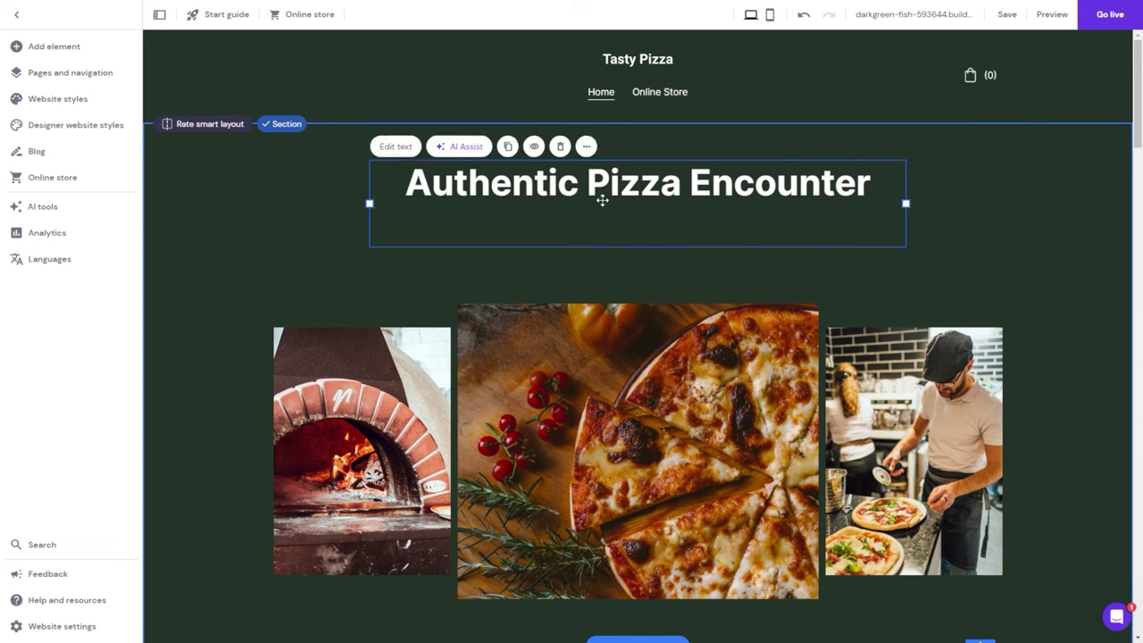
{"action": "left_click", "coordinate": [457, 150]}
{"action": "left_click", "coordinate": [421, 277]}
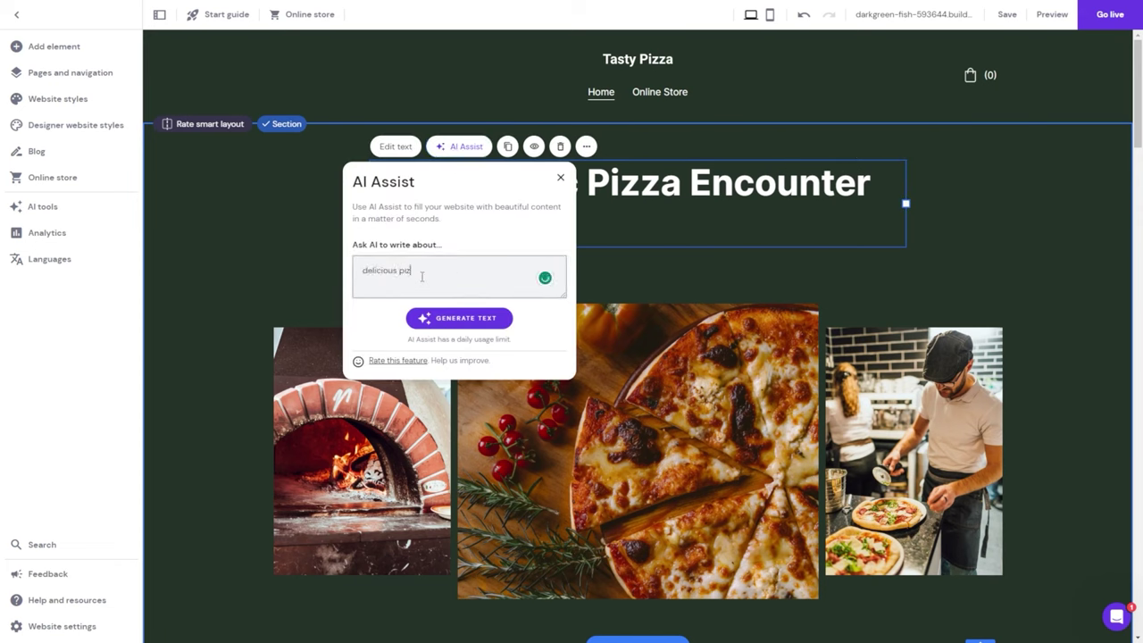
{"action": "left_click", "coordinate": [437, 314]}
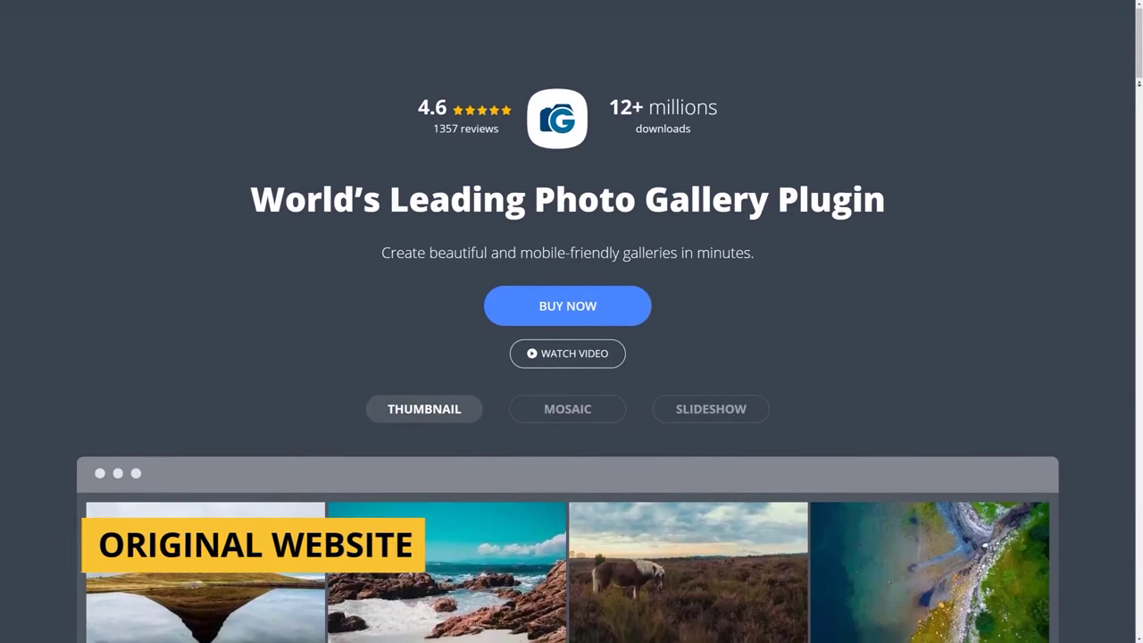
{"action": "scroll", "coordinate": [571, 357], "scroll_direction": "down", "scroll_amount": 2}
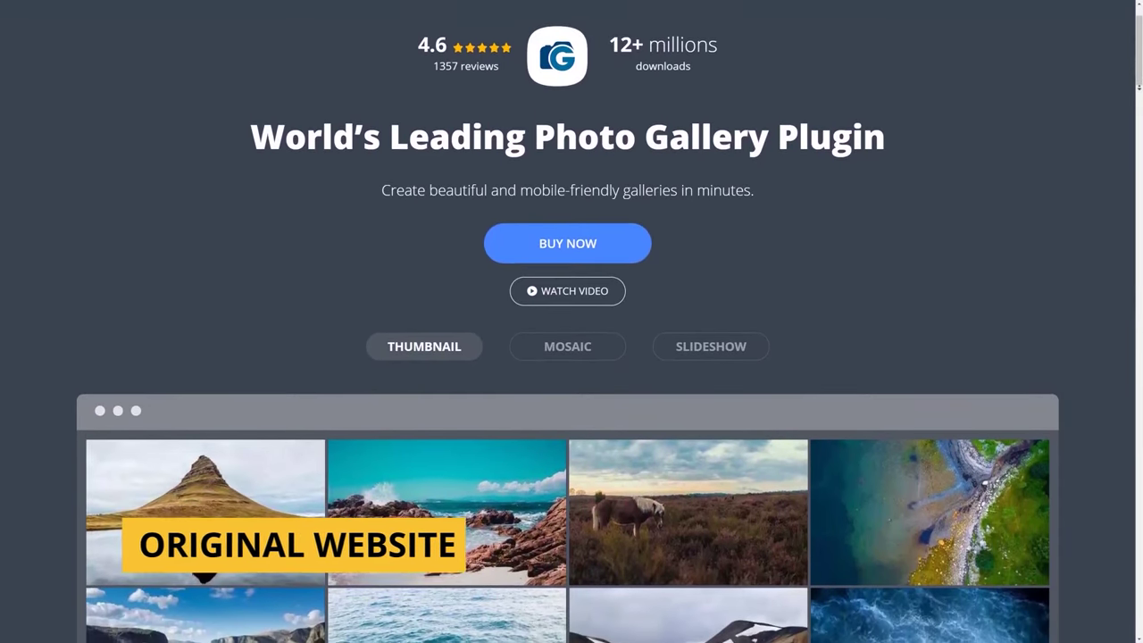
{"action": "scroll", "coordinate": [572, 357], "scroll_direction": "down", "scroll_amount": 2}
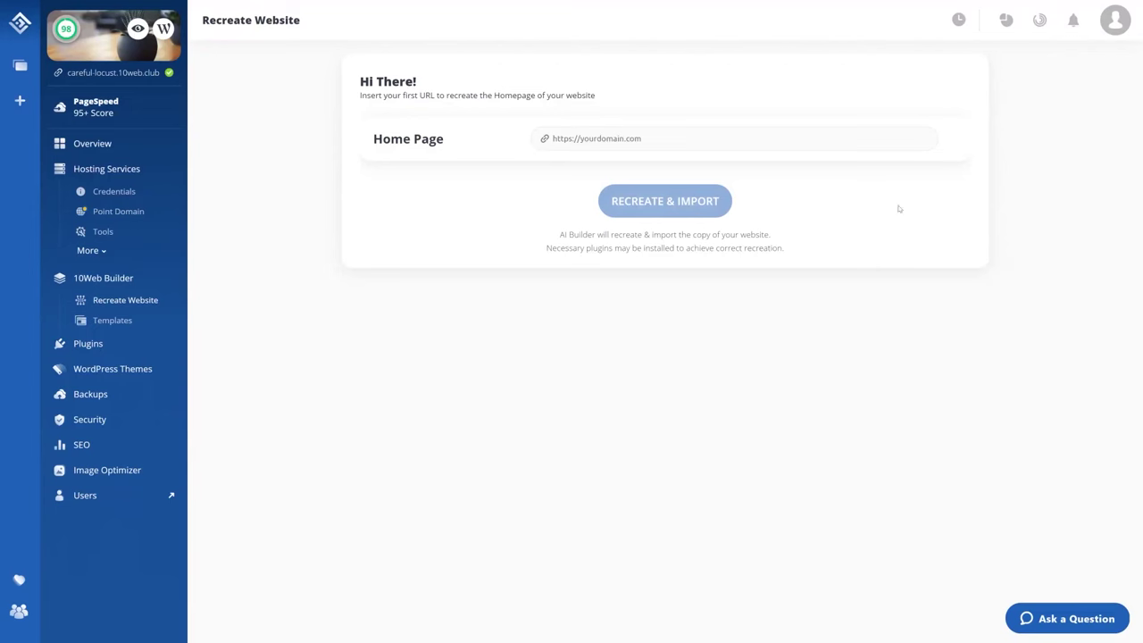
{"action": "type", "text": "https://10web.io/plugins/wordpress-photo-gallery/"}
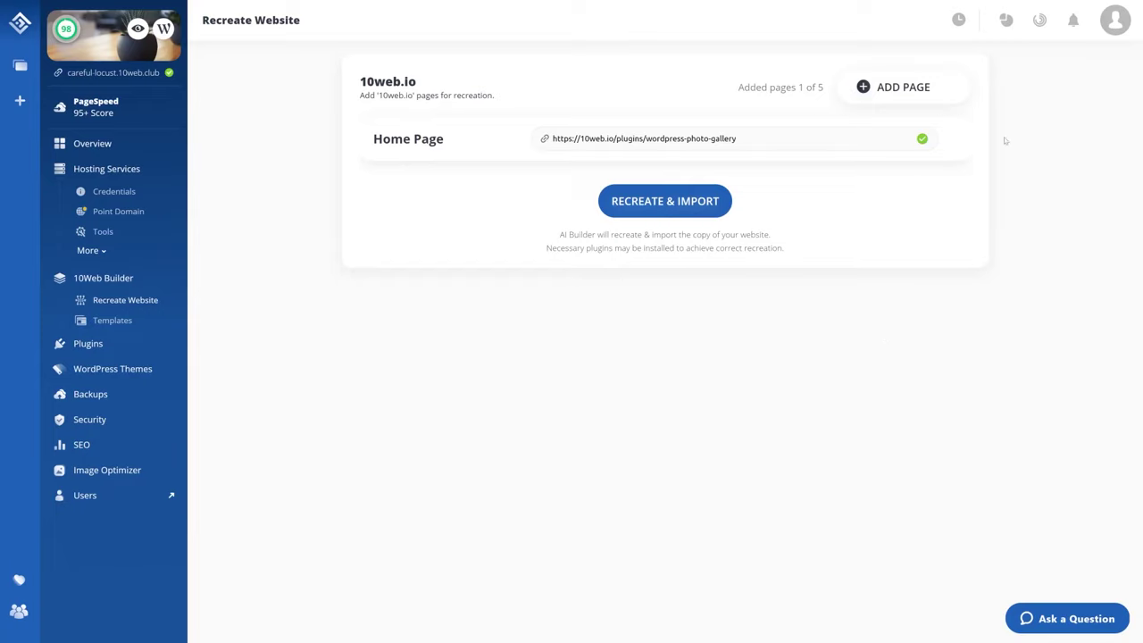
{"action": "left_click", "coordinate": [678, 205]}
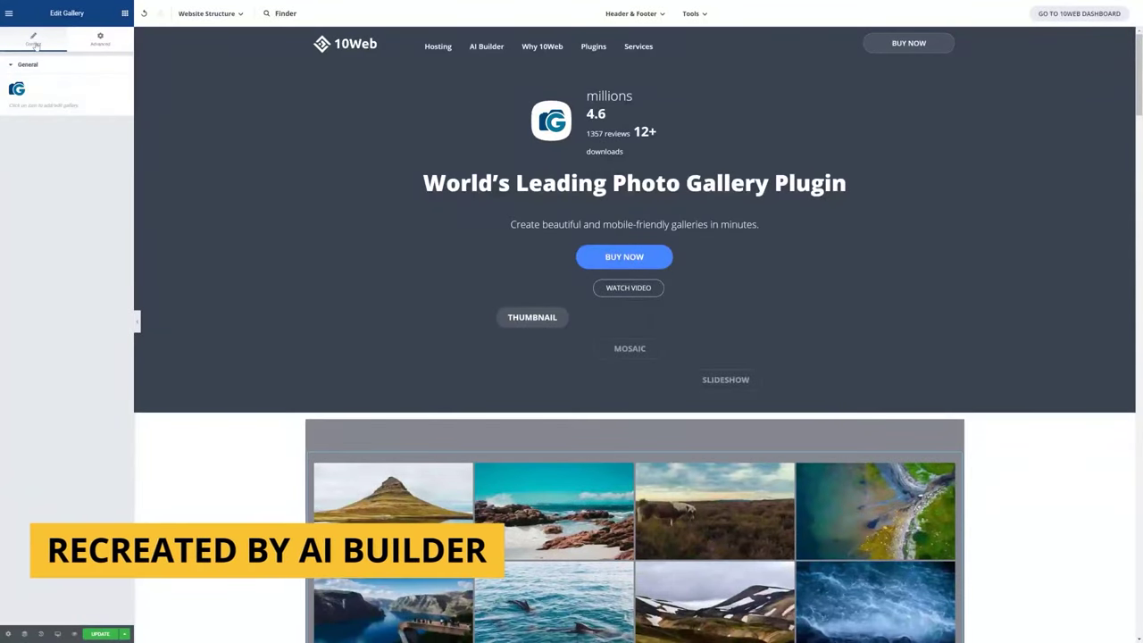
- Look through the recreated gallery widget's general, advanced and conditions settings
{"action": "left_click", "coordinate": [13, 68]}
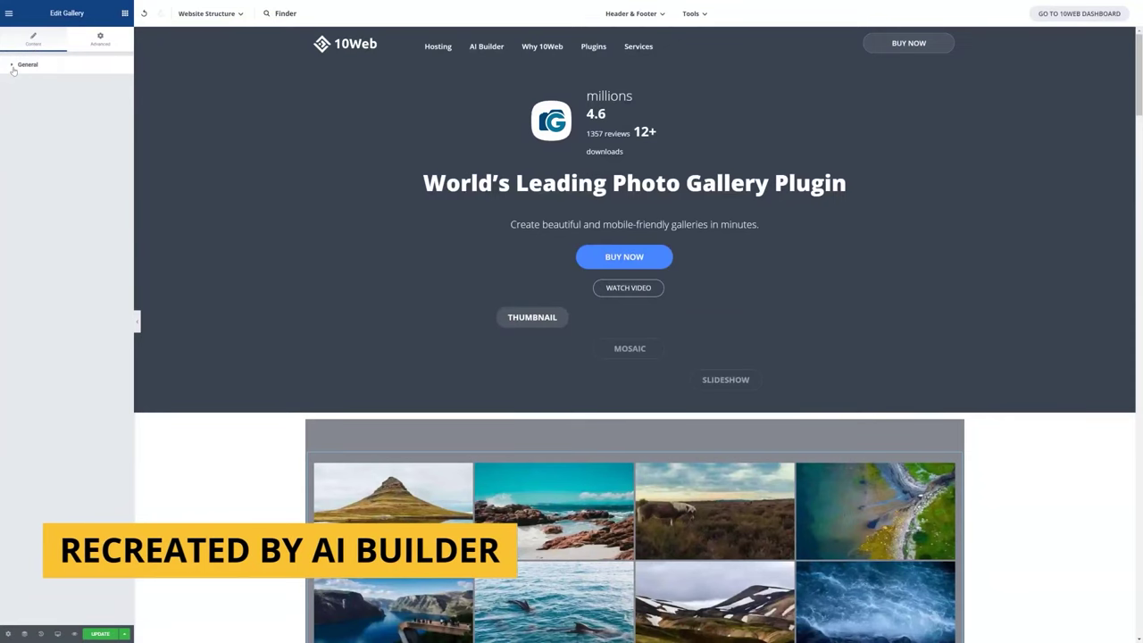
{"action": "left_click", "coordinate": [88, 42]}
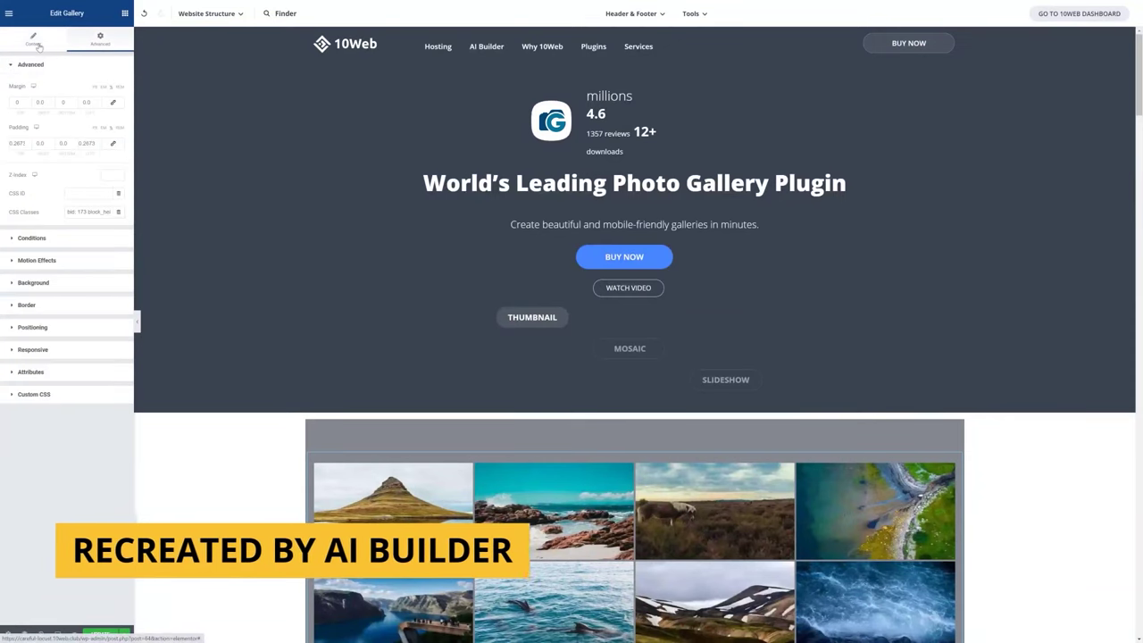
{"action": "left_click", "coordinate": [23, 240]}
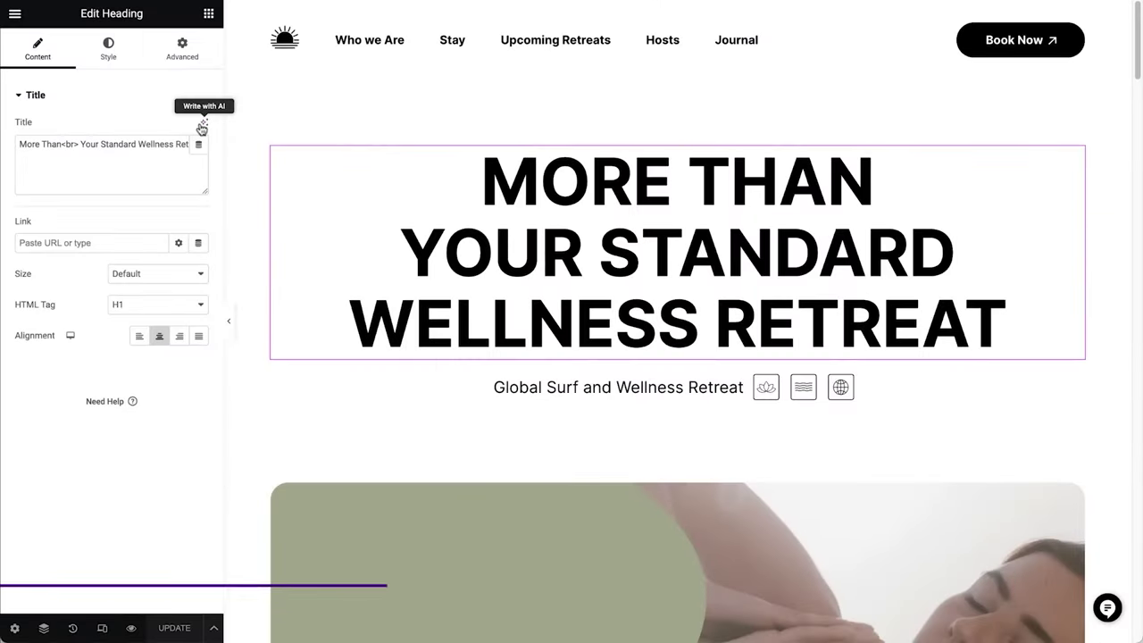
- In Elementor, replace the main heading with AI text from the prompt "Write an attention grabbing title for the home page of a surf retreat"
{"action": "left_click", "coordinate": [202, 124]}
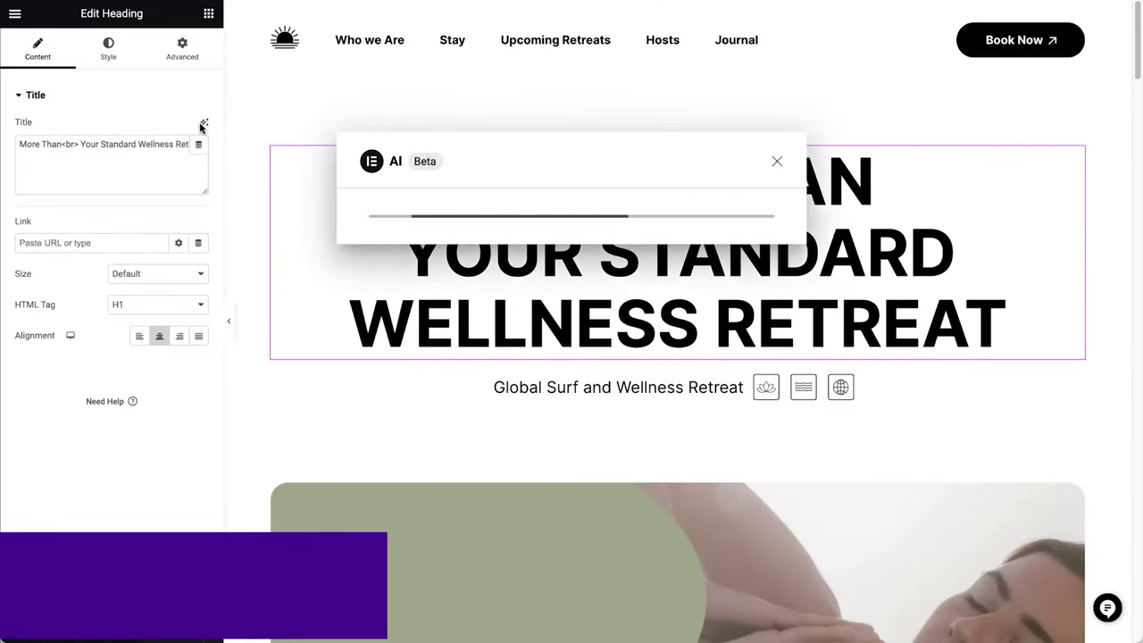
{"action": "left_click", "coordinate": [645, 468]}
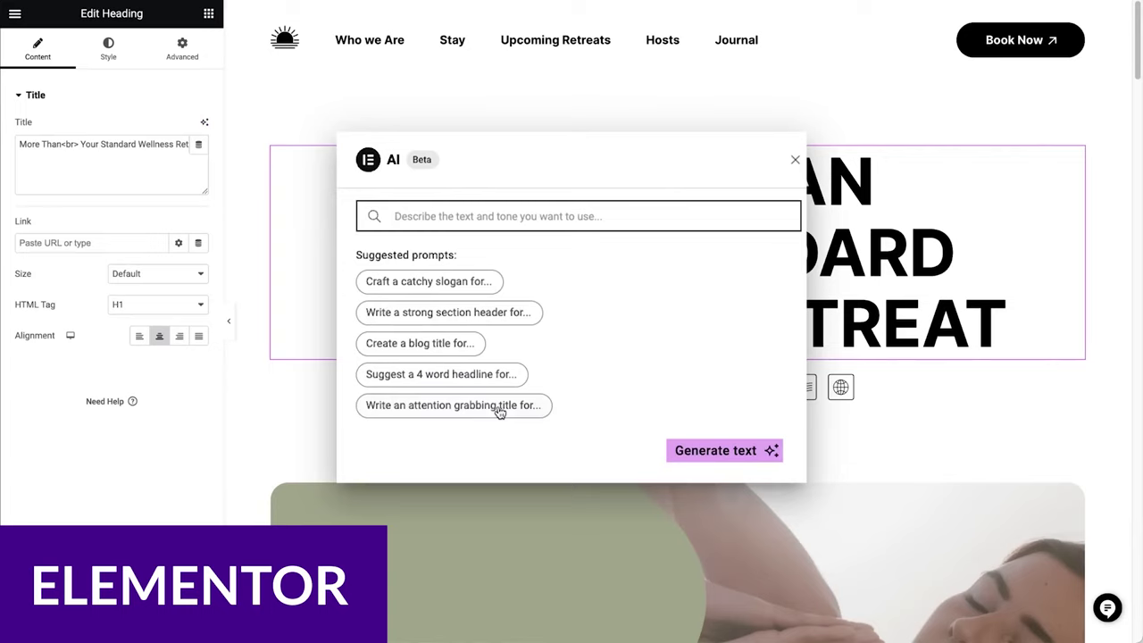
{"action": "left_click", "coordinate": [498, 409]}
{"action": "type", "text": "the home page of a surf retreat"}
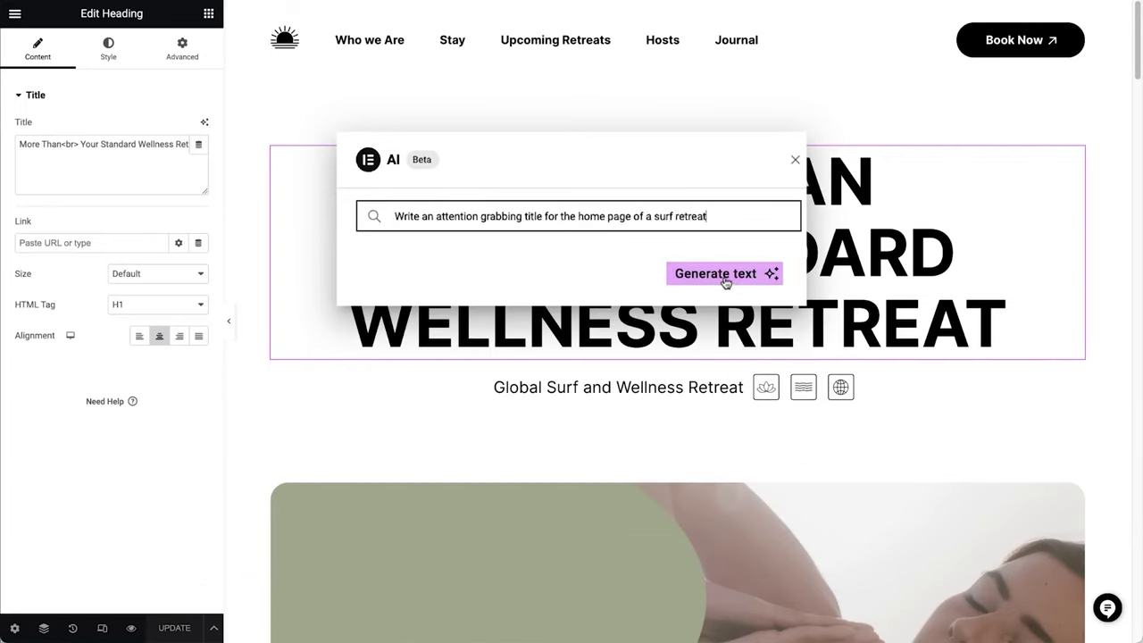
{"action": "left_click", "coordinate": [725, 283]}
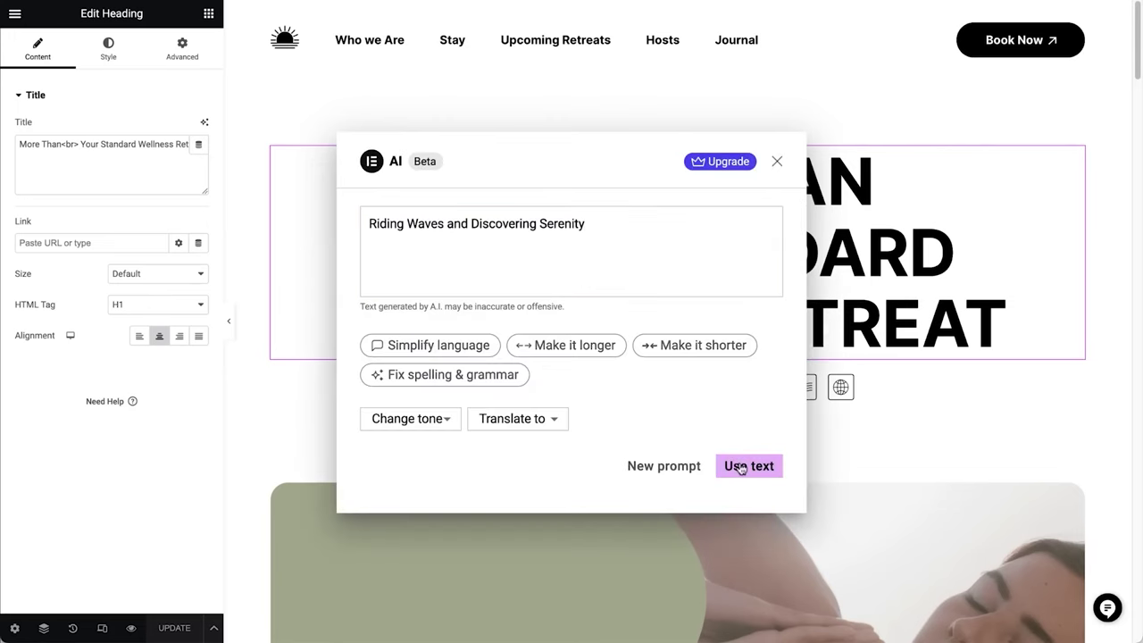
{"action": "left_click", "coordinate": [737, 463]}
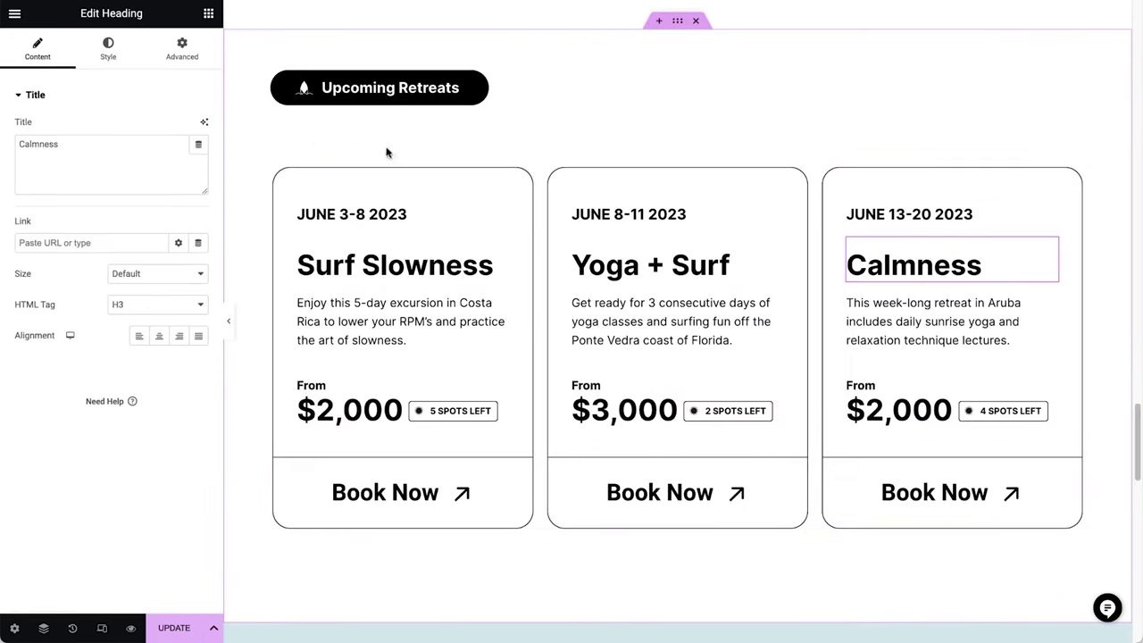
- Generate a new AI title for the Calmness retreat card with the prompt "Write a 2 word title for a calming surf retreat tour"
{"action": "left_click", "coordinate": [204, 123]}
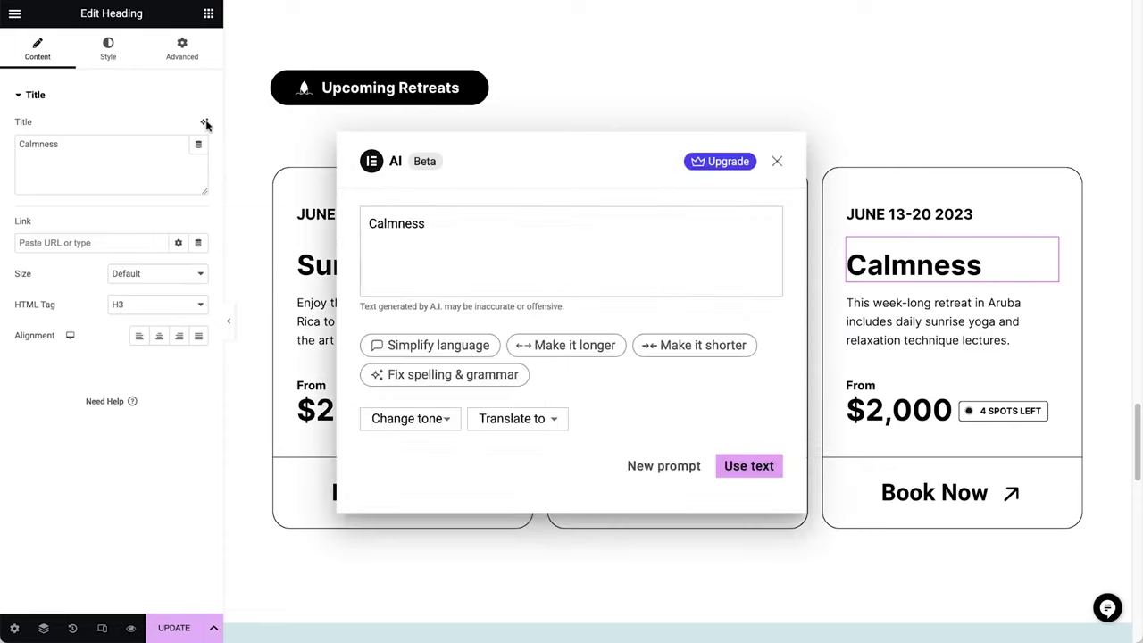
{"action": "left_click", "coordinate": [643, 465]}
{"action": "type", "text": "Write a 2 word title for a calming surf retreat tour"}
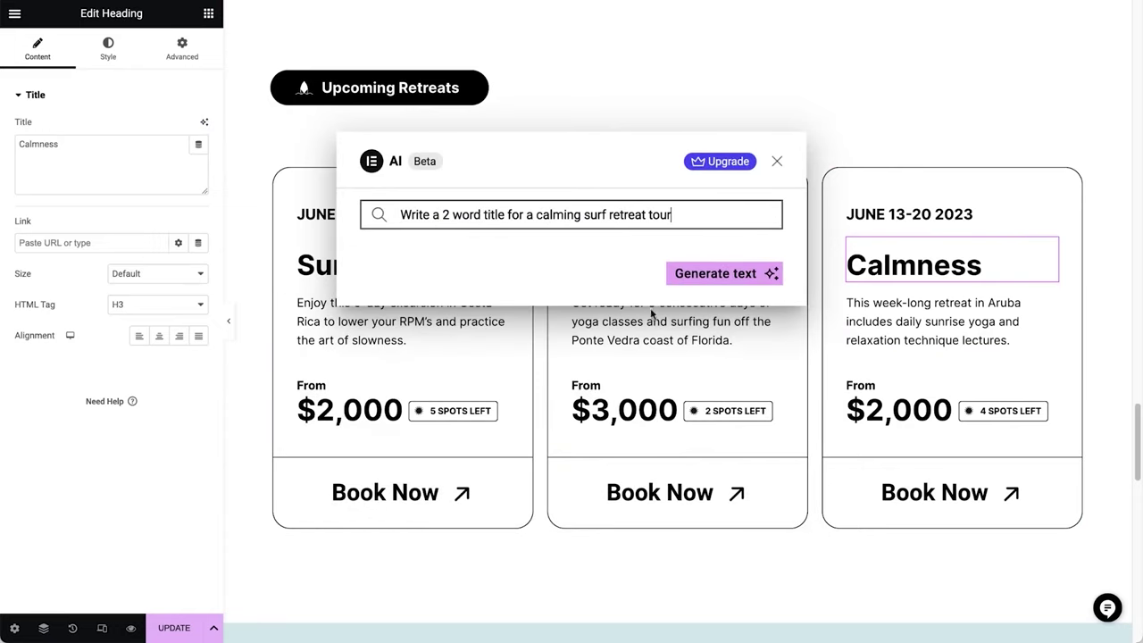
{"action": "left_click", "coordinate": [705, 276]}
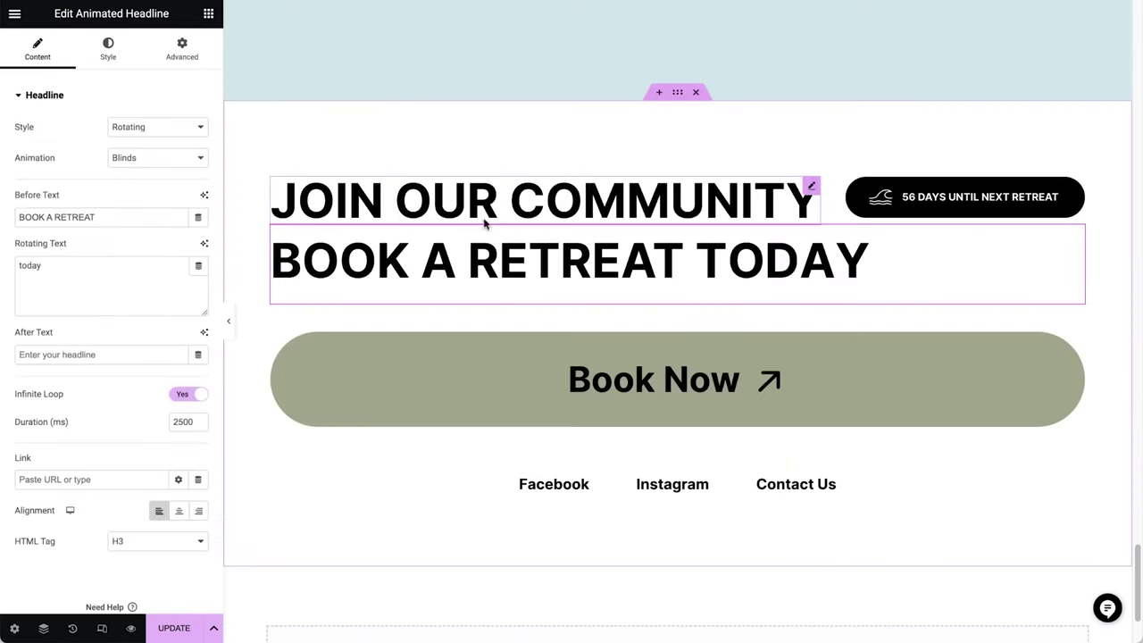
- Add AI translations of "today" in French, German and Spanish to the animated headline's rotating text
{"action": "left_click", "coordinate": [204, 245]}
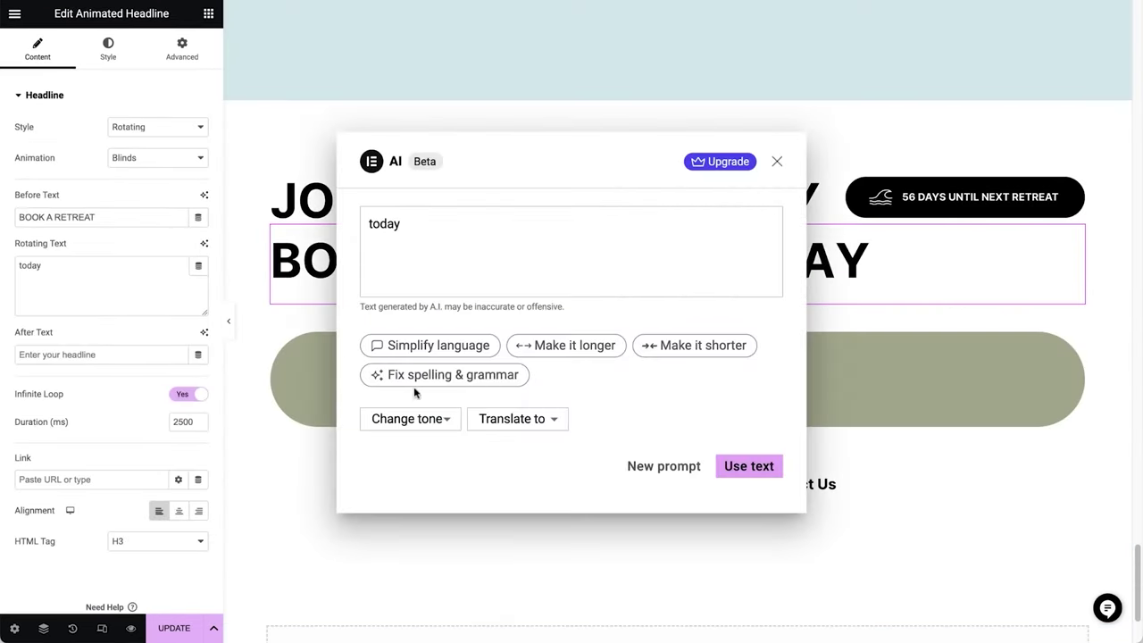
{"action": "left_click", "coordinate": [503, 418]}
{"action": "left_click", "coordinate": [493, 232]}
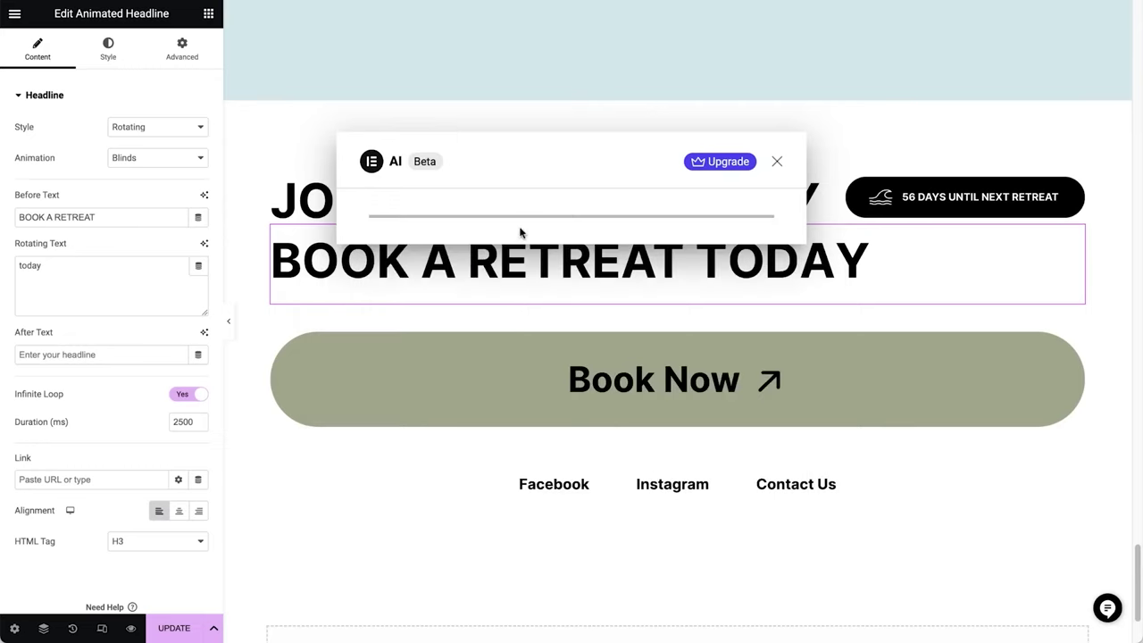
{"action": "left_click", "coordinate": [748, 466]}
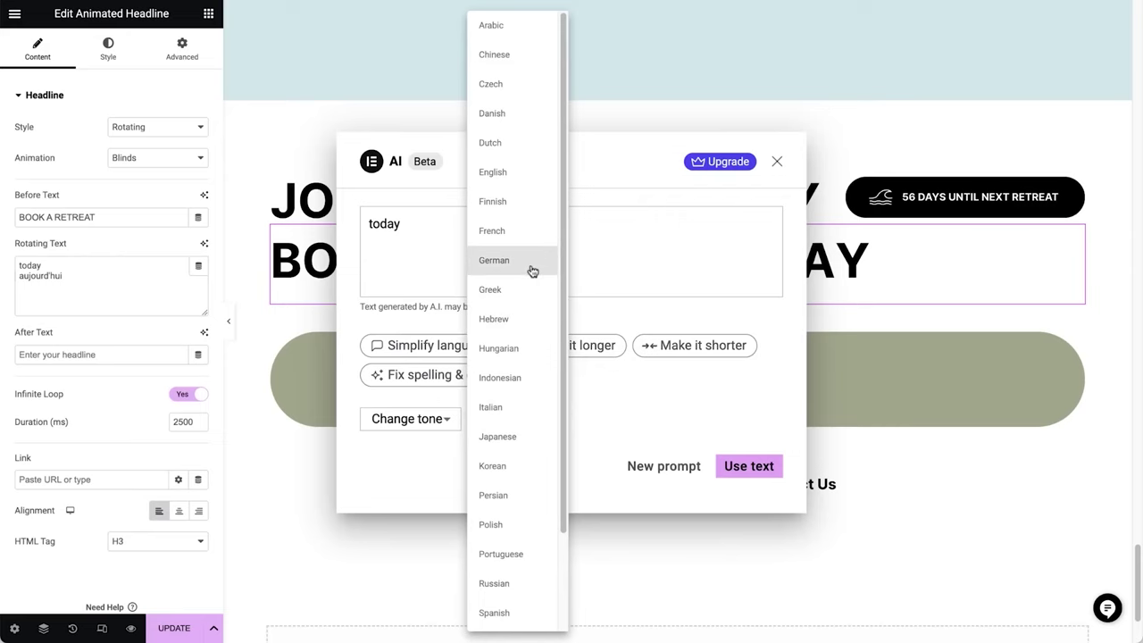
{"action": "left_click", "coordinate": [494, 260]}
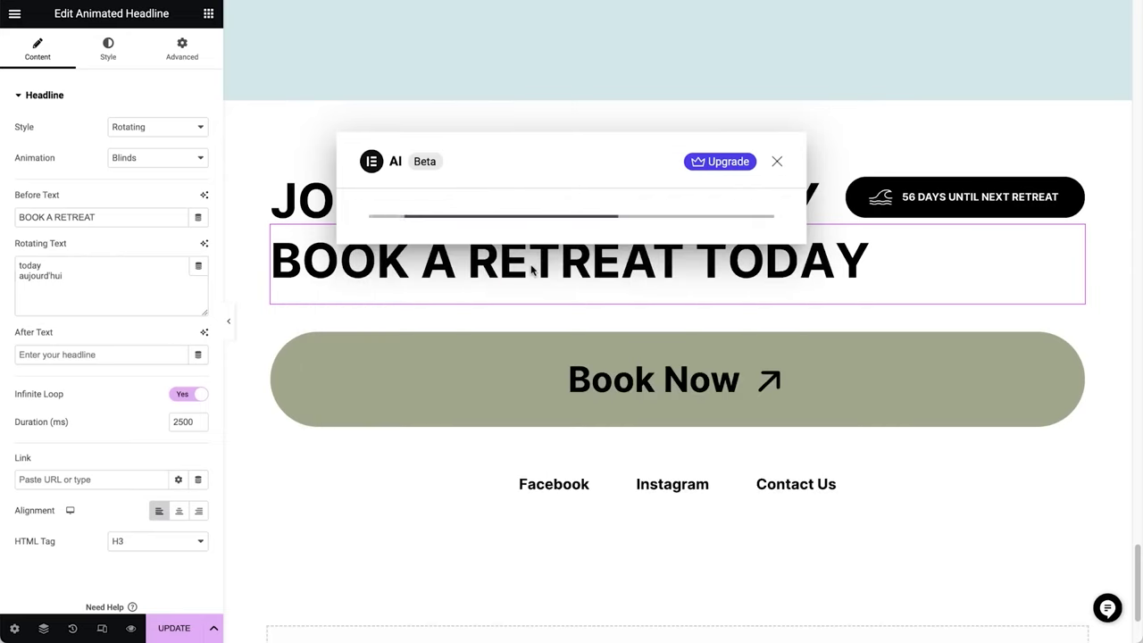
{"action": "left_click", "coordinate": [730, 471]}
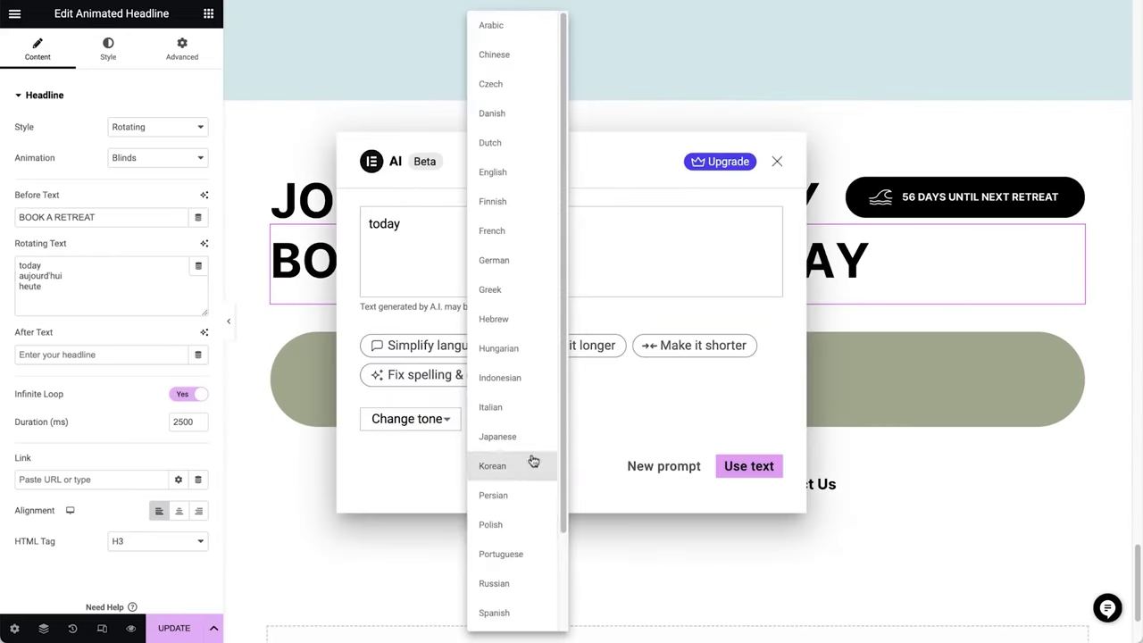
{"action": "left_click", "coordinate": [494, 613]}
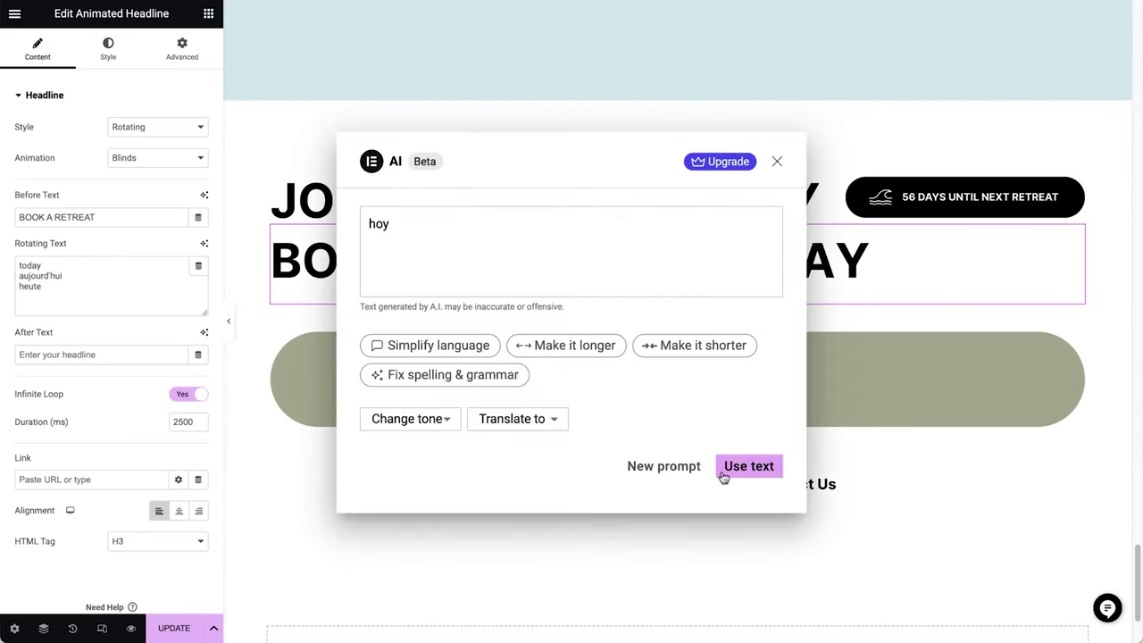
{"action": "left_click", "coordinate": [723, 471]}
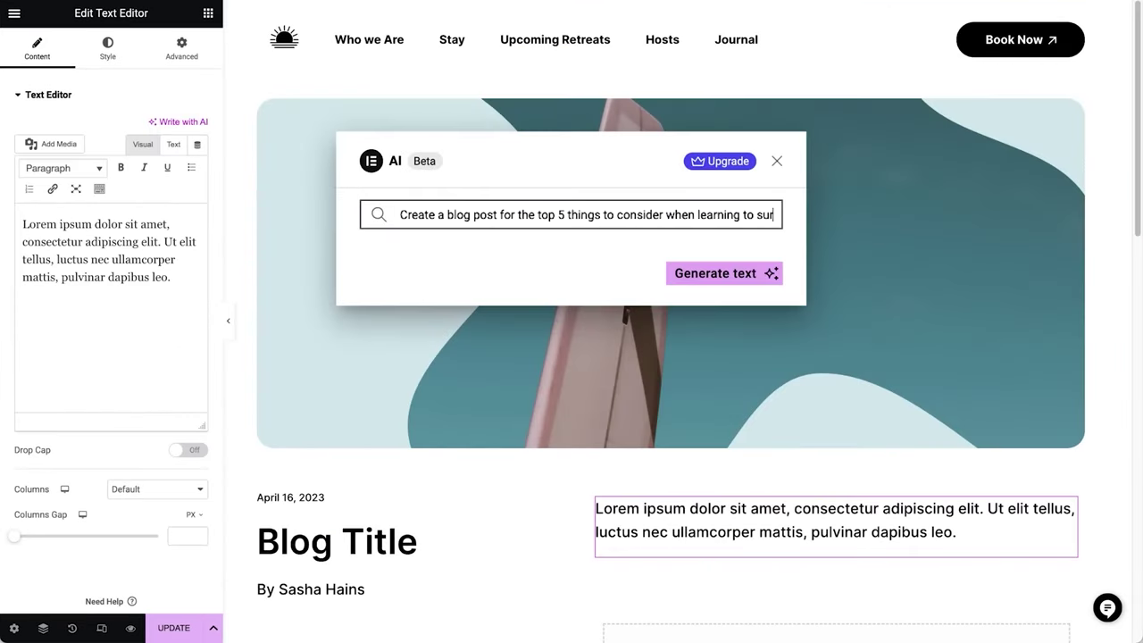
- Generate an AI blog post on the top 5 things to consider when learning to surf and insert it as the body text
{"action": "left_click", "coordinate": [707, 268]}
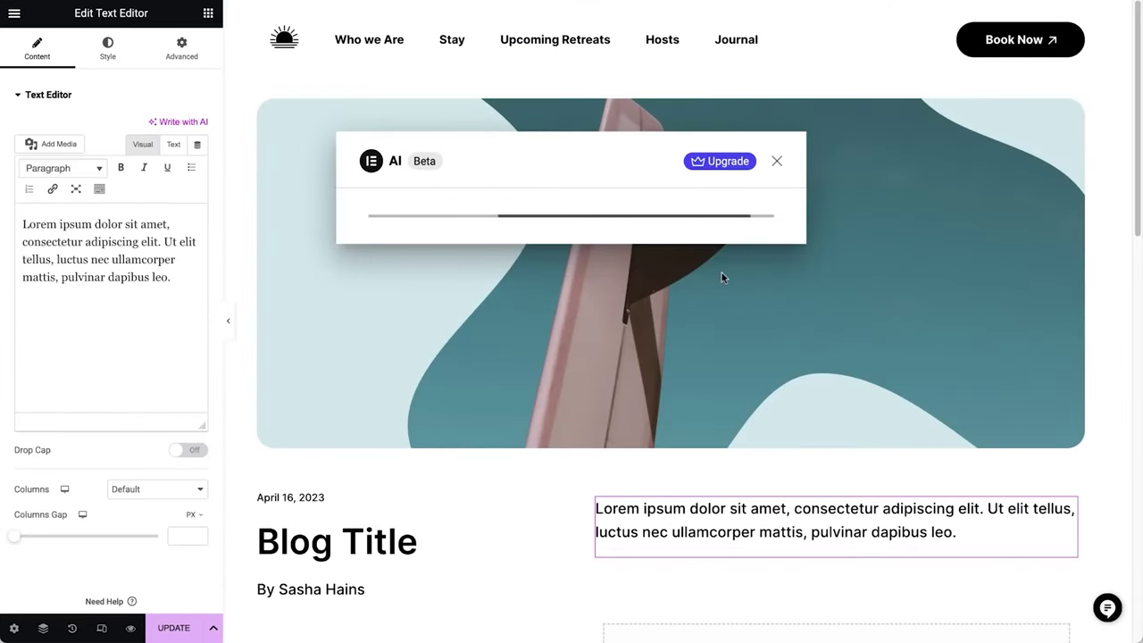
{"action": "scroll", "coordinate": [722, 273], "scroll_direction": "down", "scroll_amount": 5}
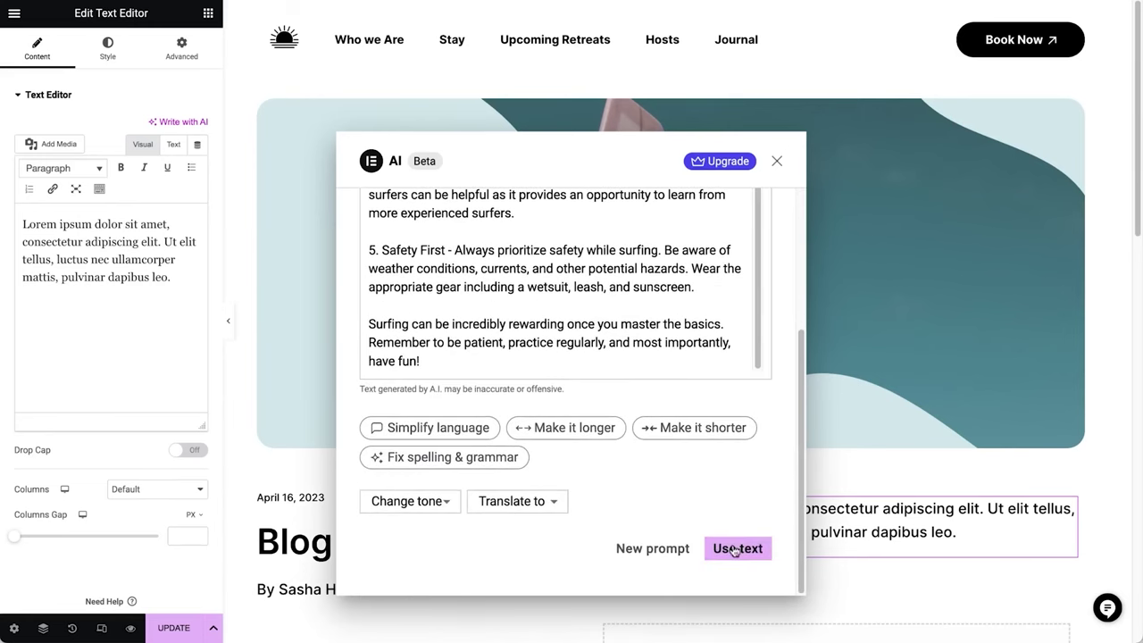
{"action": "left_click", "coordinate": [737, 549]}
{"action": "scroll", "coordinate": [778, 472], "scroll_direction": "down", "scroll_amount": 3}
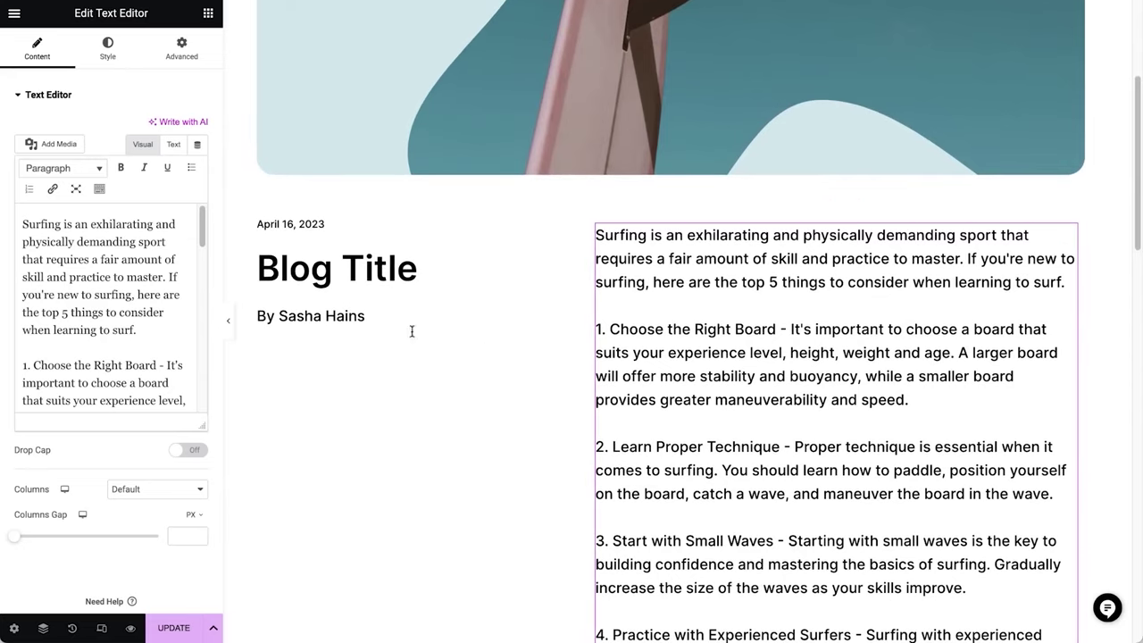
- Copy the blog post's body text and write an AI prompt for the post excerpt: "Summarize this:" followed by the copied text
{"action": "left_click", "coordinate": [109, 284]}
{"action": "key", "text": "ctrl+a"}
{"action": "left_click", "coordinate": [13, 628]}
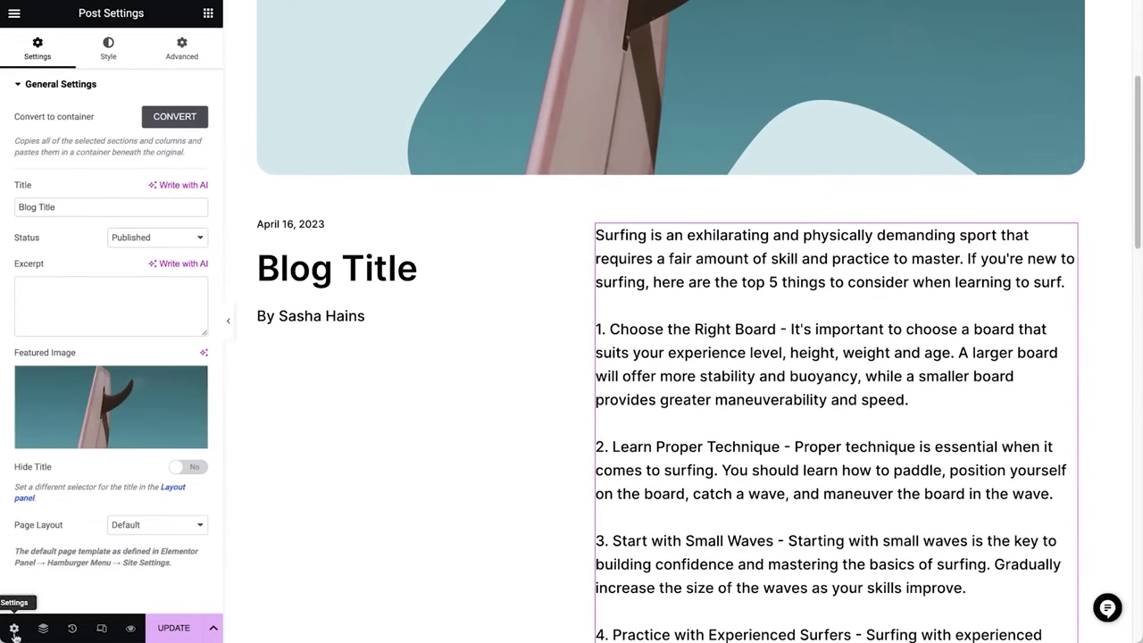
{"action": "left_click", "coordinate": [182, 264]}
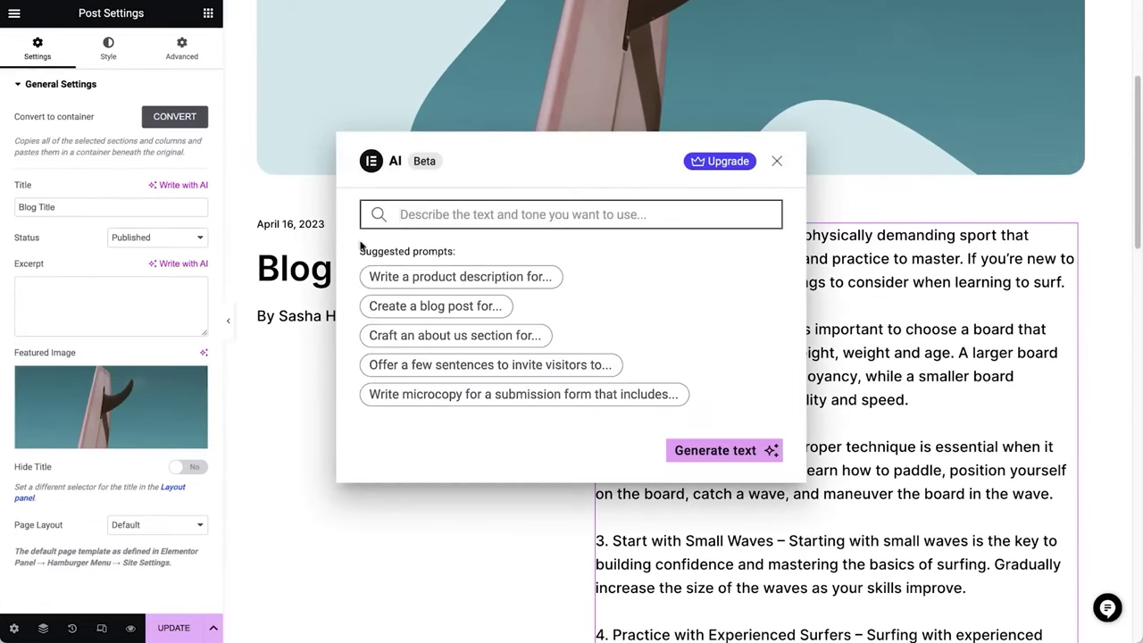
{"action": "type", "text": "Summarize this: \""}
{"action": "key", "text": "ctrl+v"}
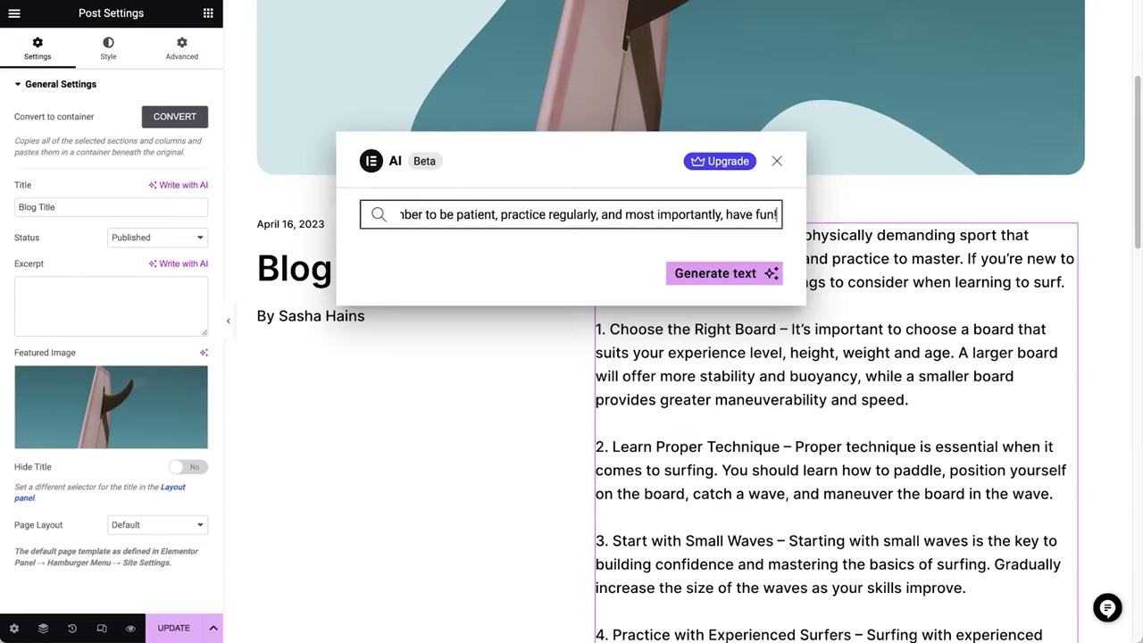